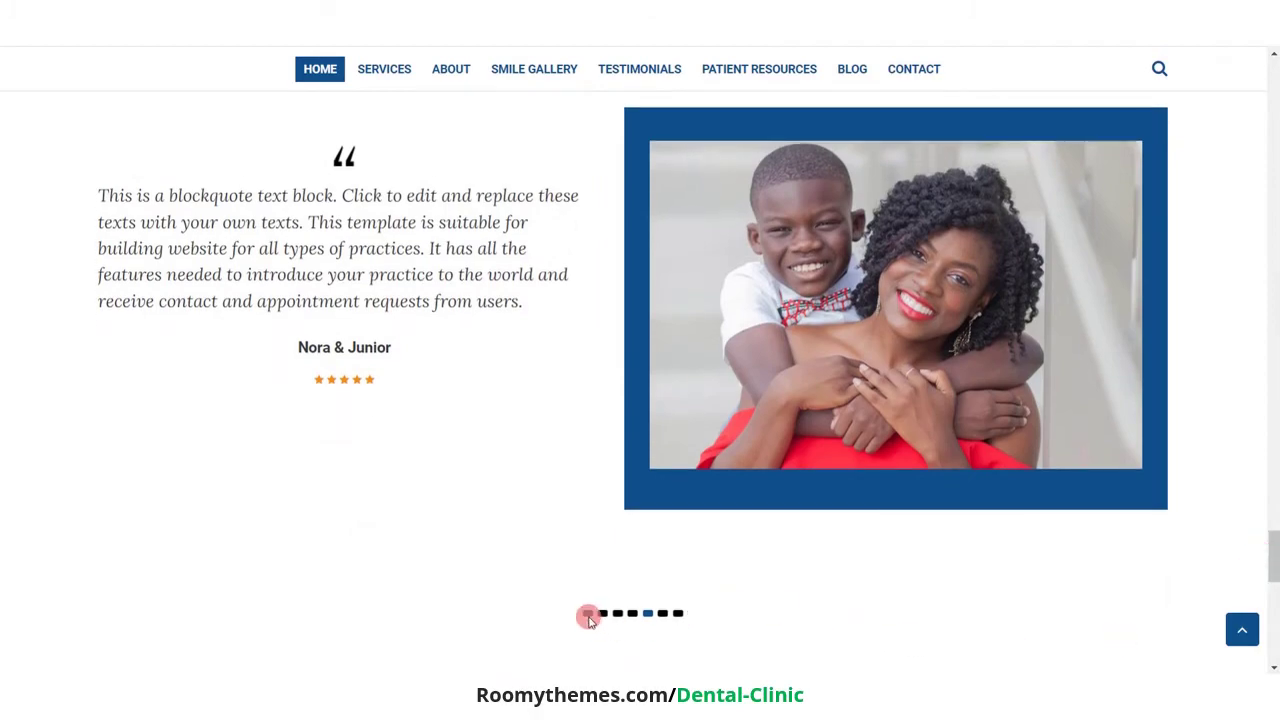
Browse the testimonial slides on the dental clinic template's home page, moving back and forth between several testimonials
{"action": "left_click", "coordinate": [589, 616]}
{"action": "left_click", "coordinate": [603, 613]}
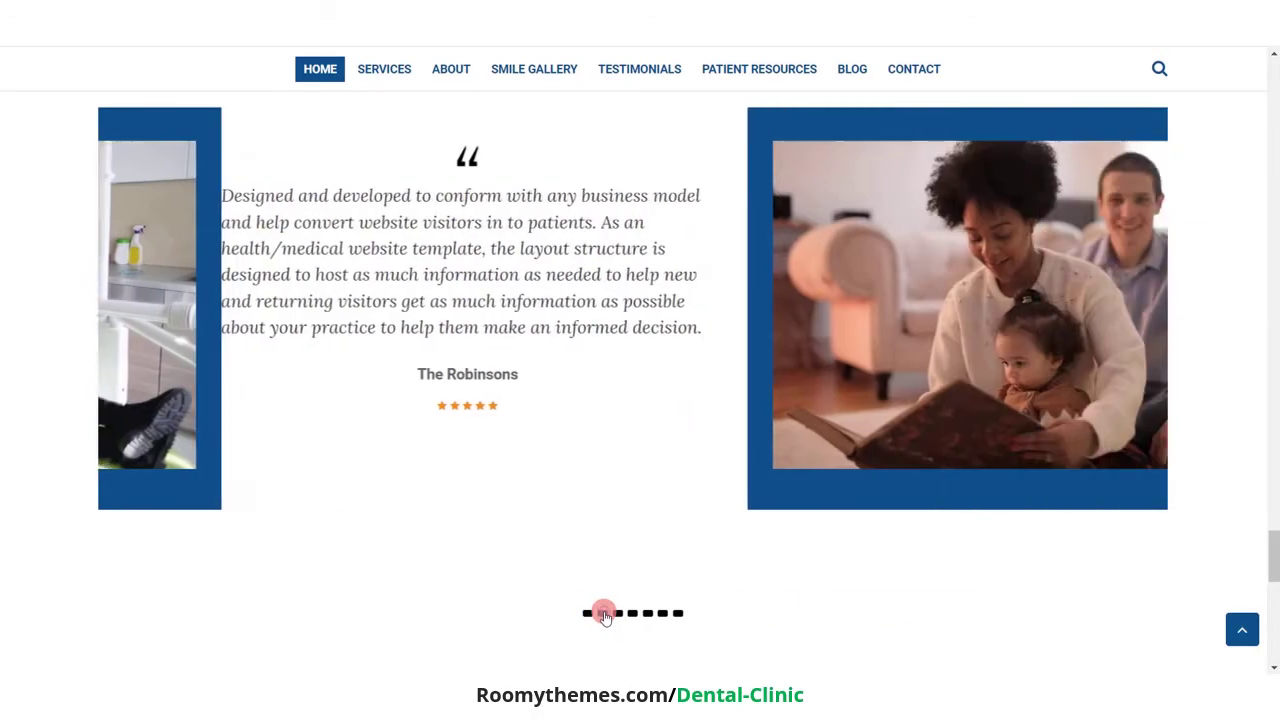
{"action": "left_click", "coordinate": [631, 614]}
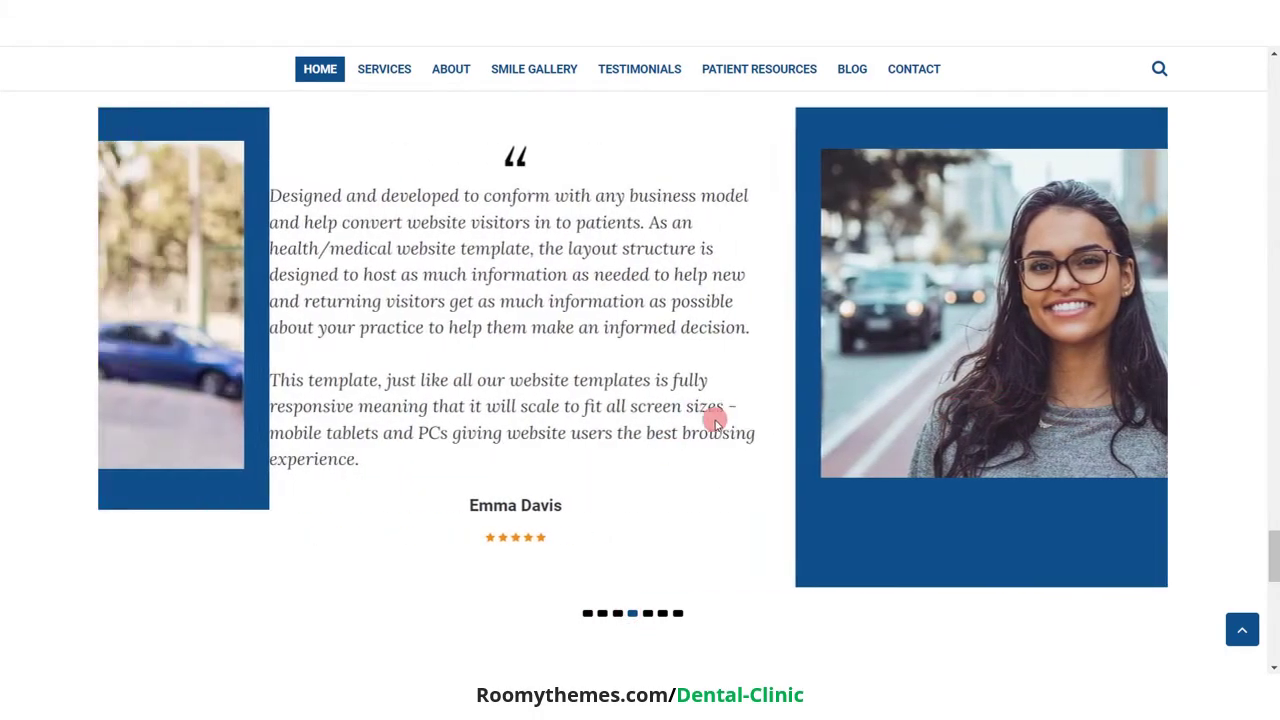
{"action": "left_click_drag", "start_coordinate": [714, 417], "coordinate": [923, 440]}
{"action": "left_click_drag", "start_coordinate": [569, 371], "coordinate": [1126, 410]}
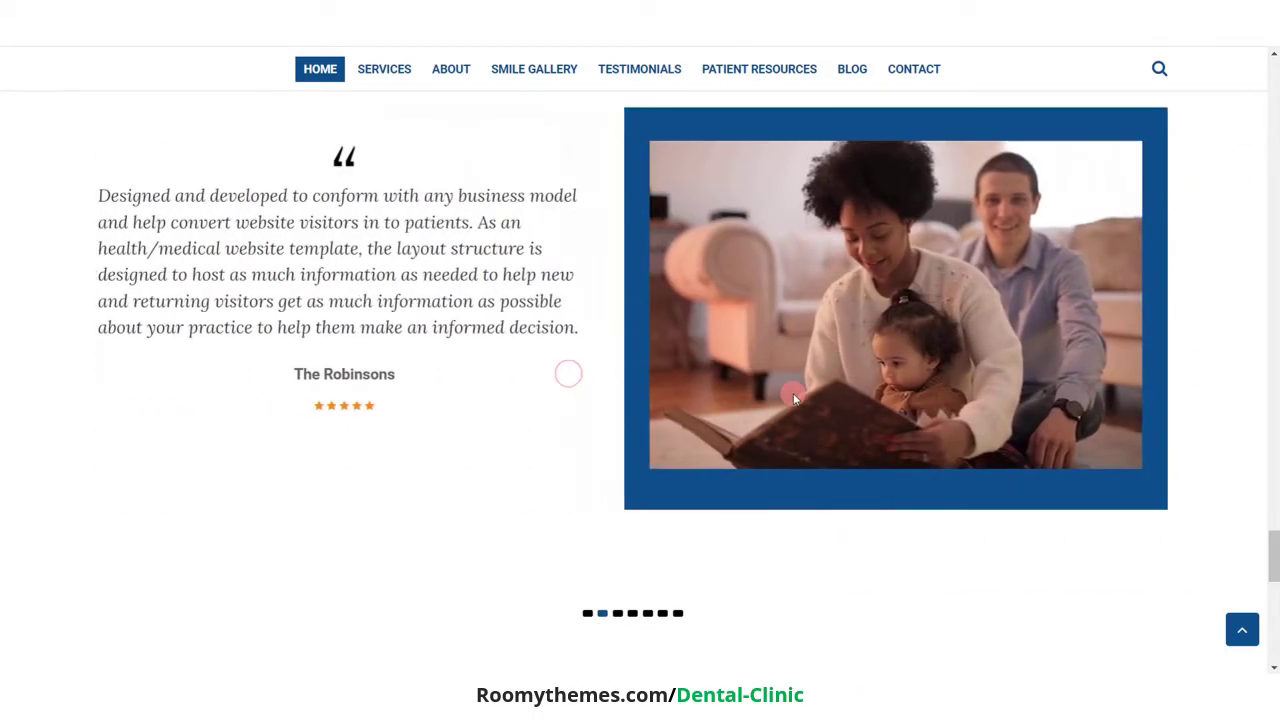
{"action": "left_click_drag", "start_coordinate": [789, 391], "coordinate": [135, 344]}
{"action": "left_click_drag", "start_coordinate": [788, 344], "coordinate": [129, 317]}
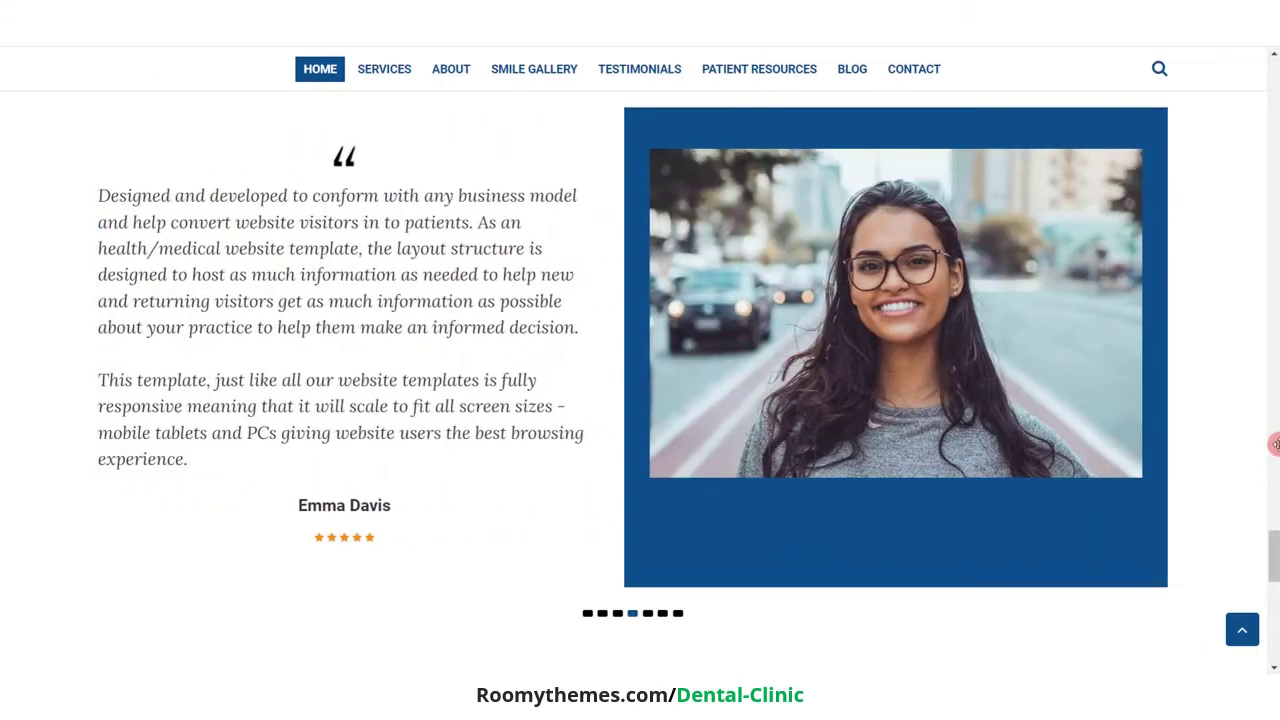
{"action": "left_click_drag", "start_coordinate": [1274, 572], "coordinate": [1272, 652]}
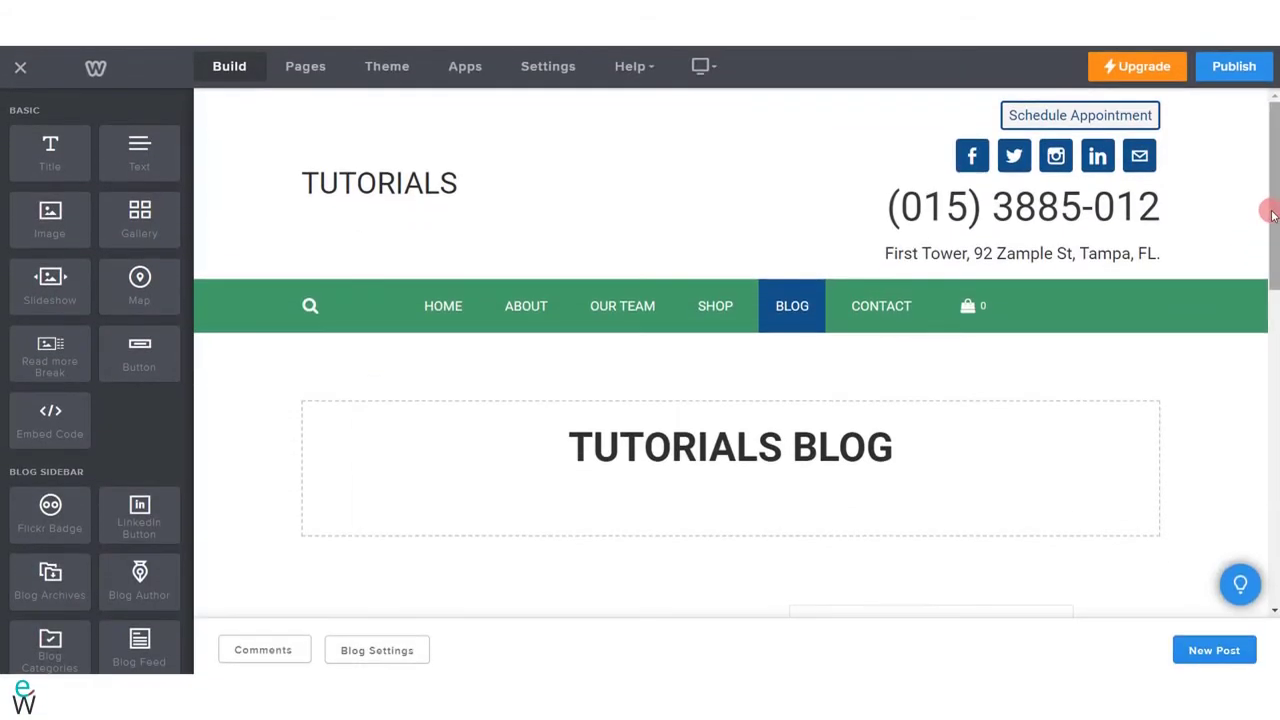
Create a new post on the Tutorials blog page
{"action": "left_click_drag", "start_coordinate": [1272, 210], "coordinate": [1260, 358]}
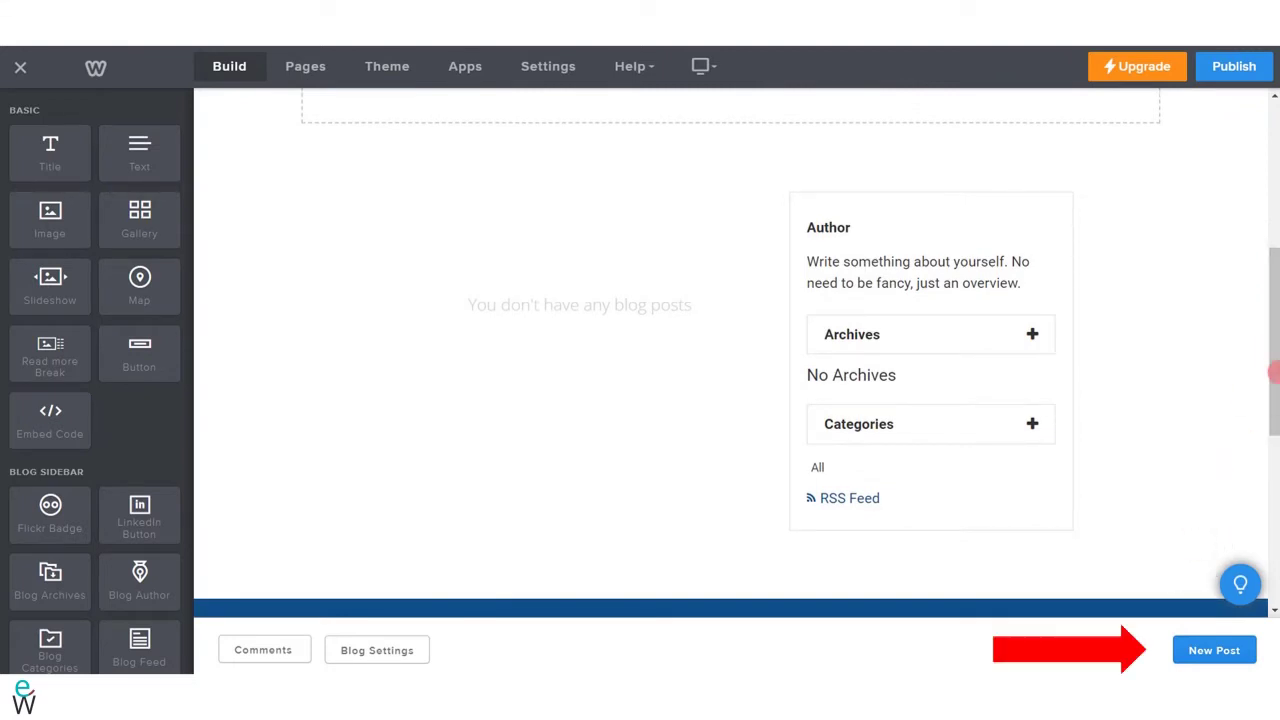
{"action": "left_click_drag", "start_coordinate": [1273, 372], "coordinate": [1273, 388]}
{"action": "left_click", "coordinate": [1185, 651]}
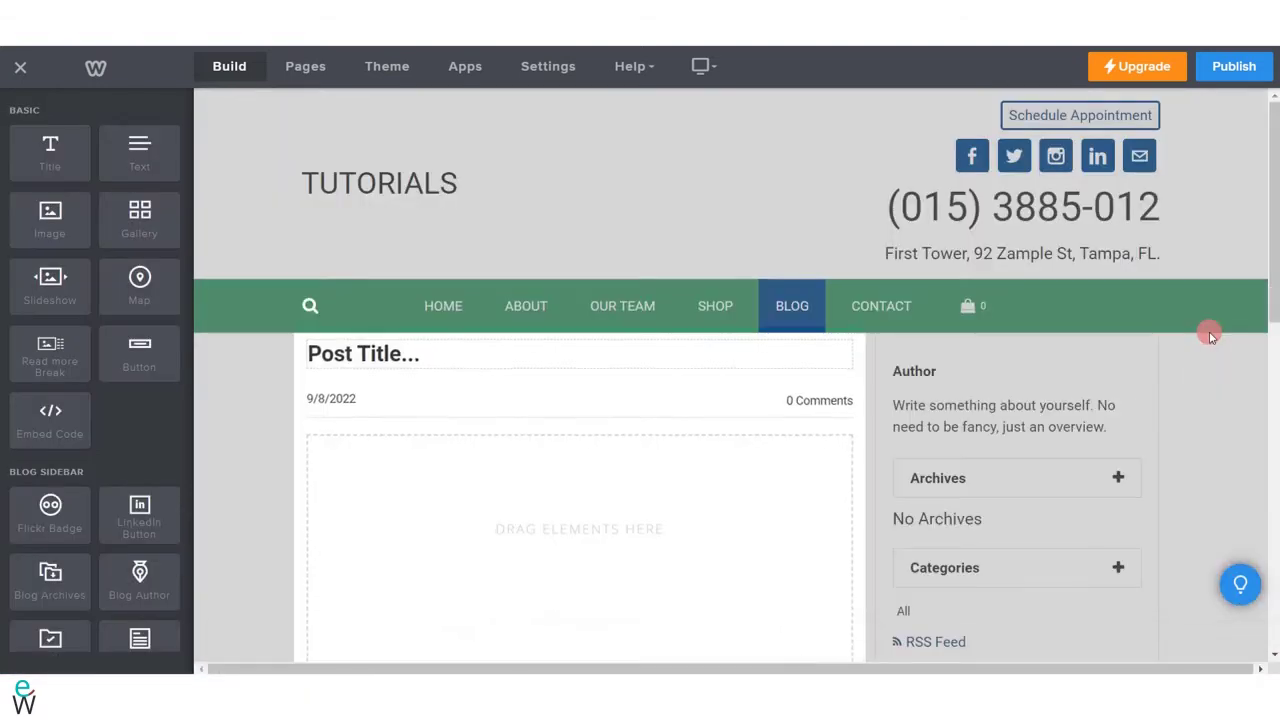
Title the post "How to summarize weebly blog post using read more element"
{"action": "scroll", "coordinate": [690, 112], "scroll_direction": "down", "scroll_amount": 2}
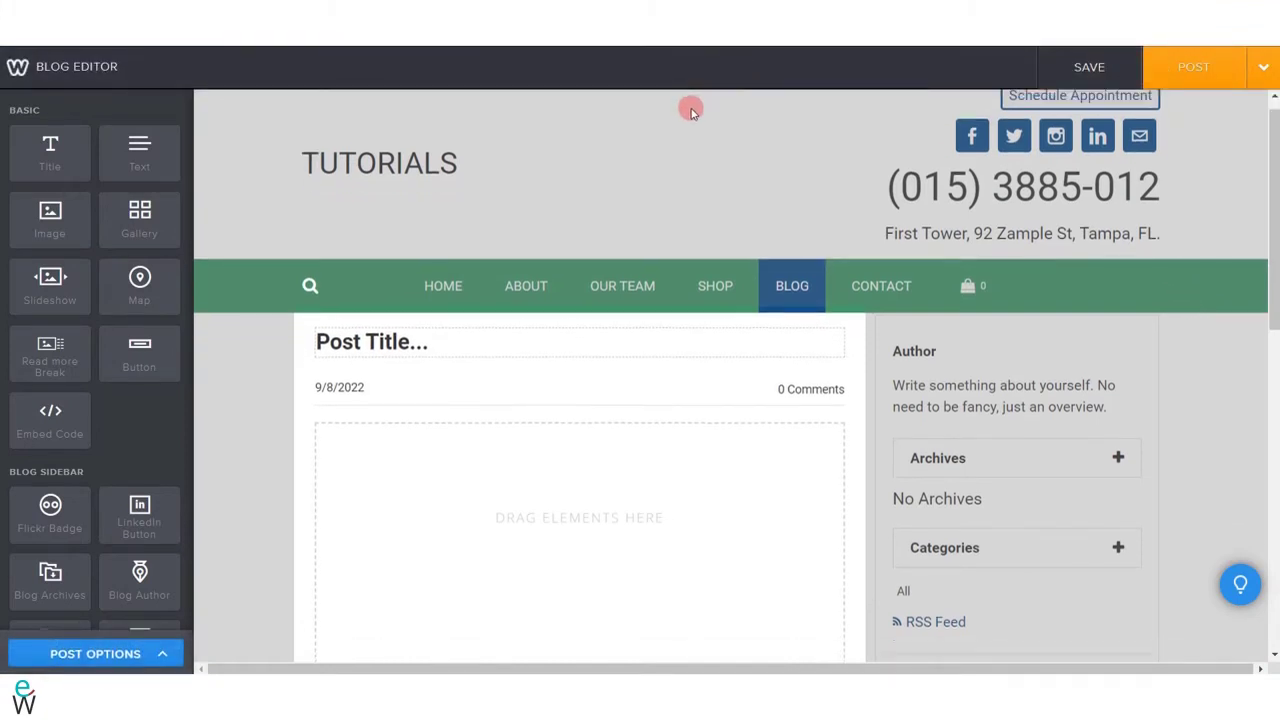
{"action": "left_click_drag", "start_coordinate": [363, 181], "coordinate": [489, 205]}
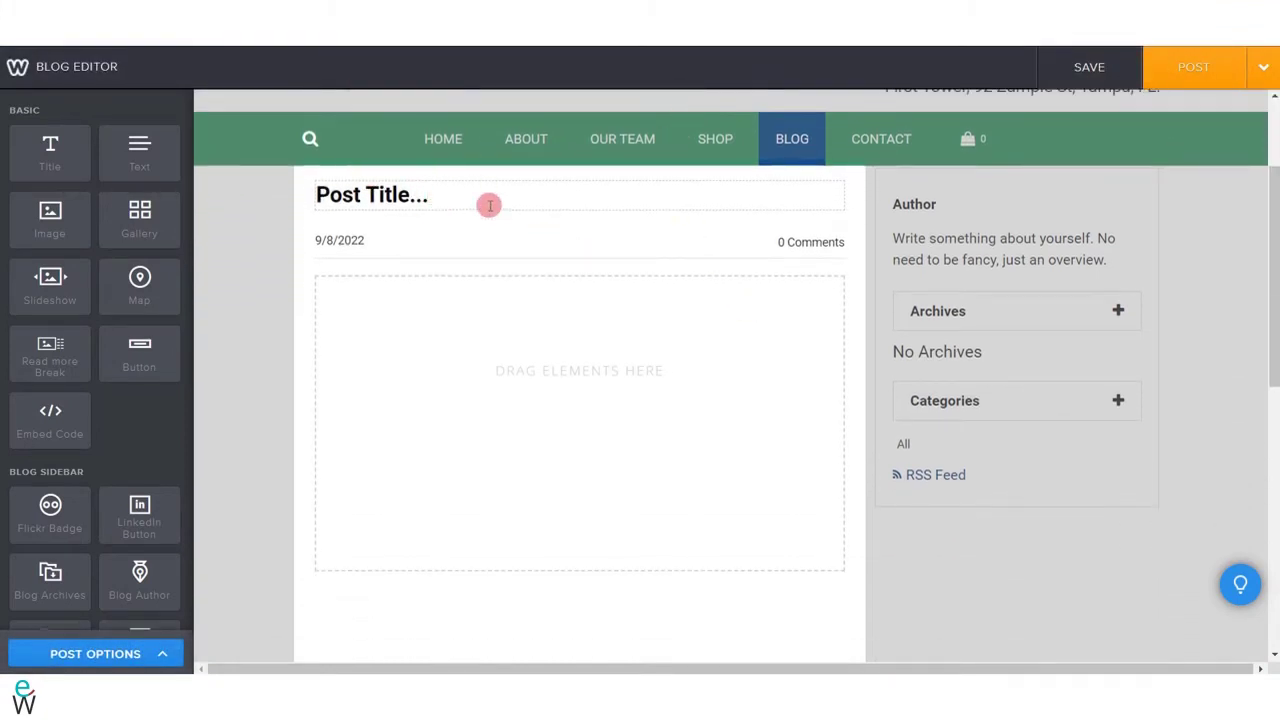
{"action": "left_click", "coordinate": [506, 204]}
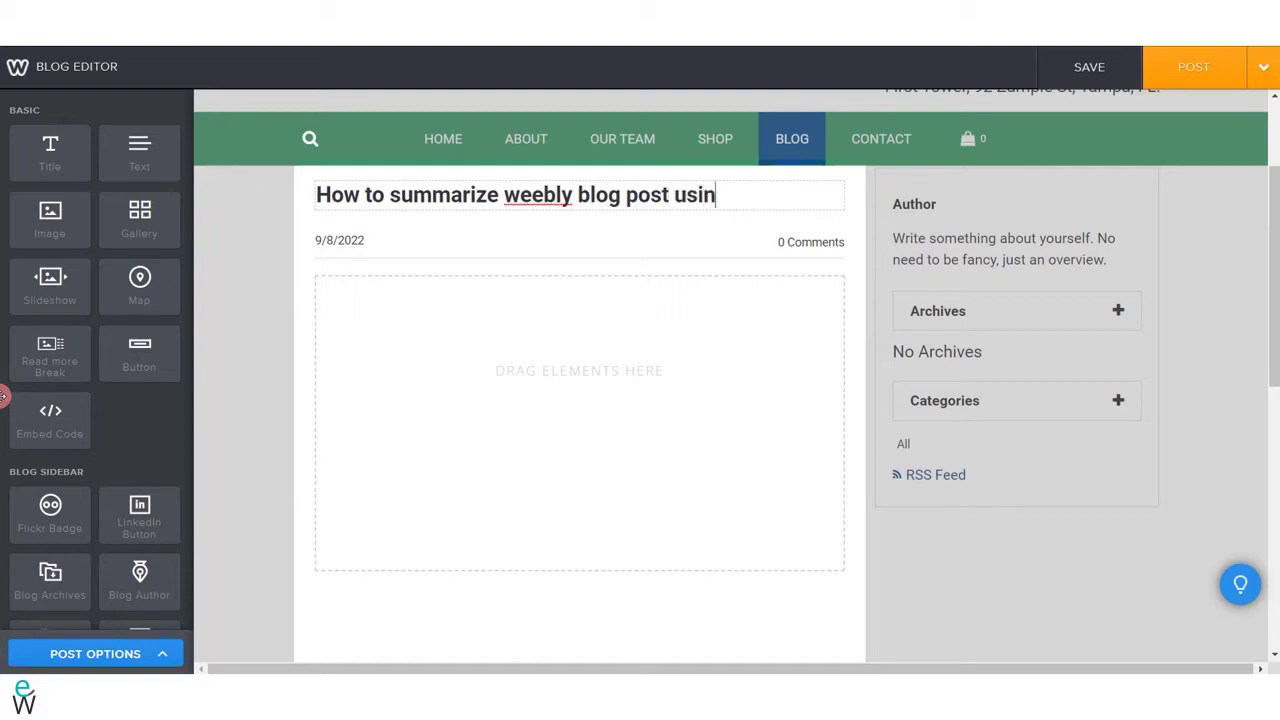
{"action": "type", "text": "e element"}
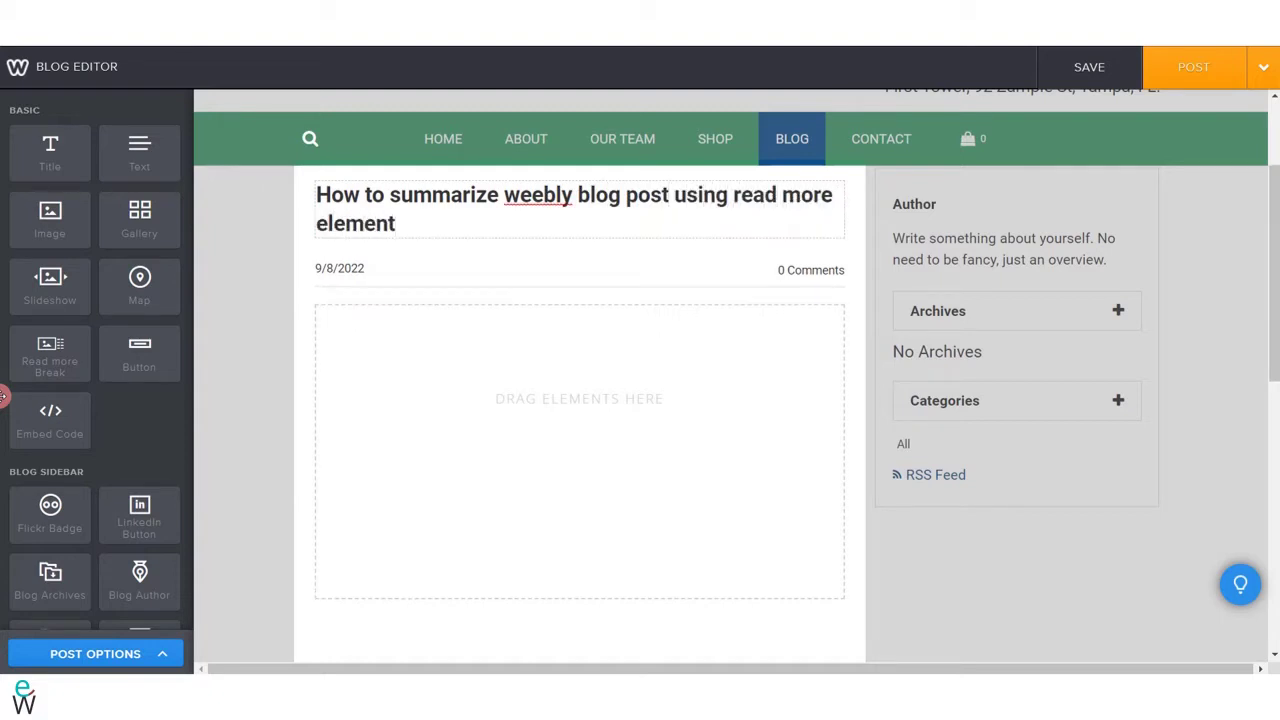
{"action": "left_click", "coordinate": [544, 345]}
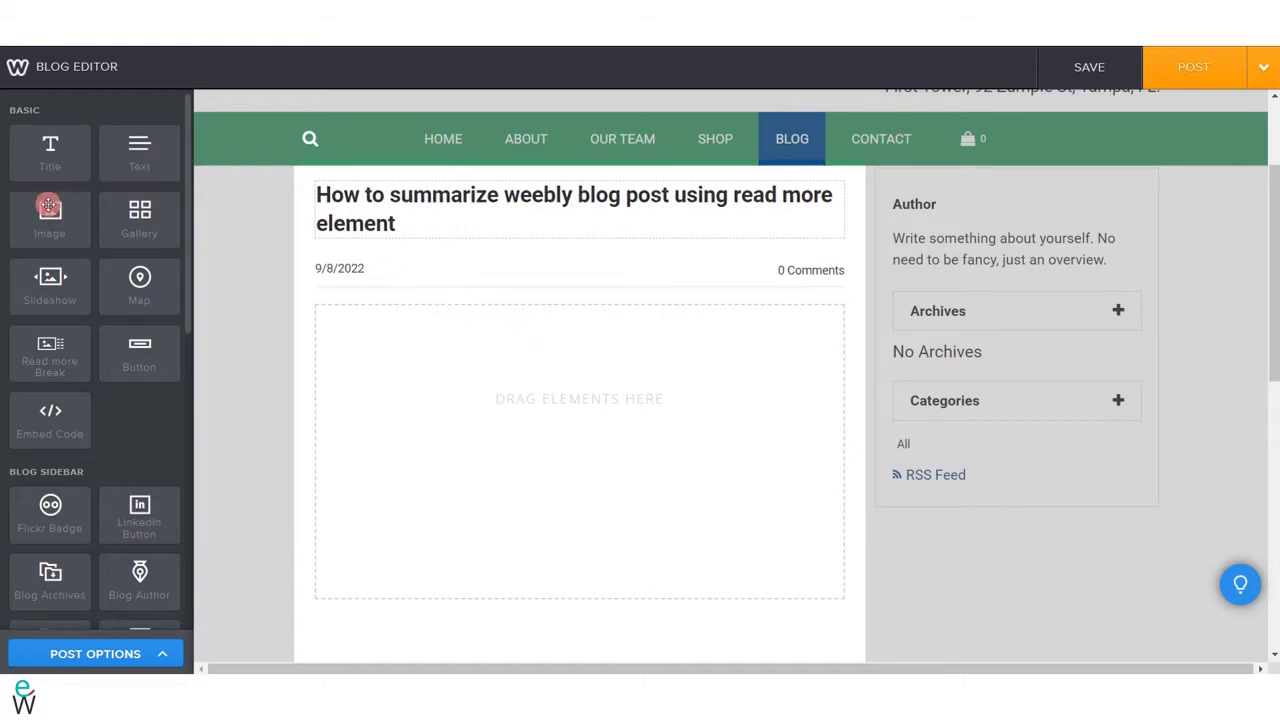
Add an Image element to the post body and upload the picture pip-rel-16x80-bg-8 from the 1600x800 folder
{"action": "left_click_drag", "start_coordinate": [47, 208], "coordinate": [565, 413]}
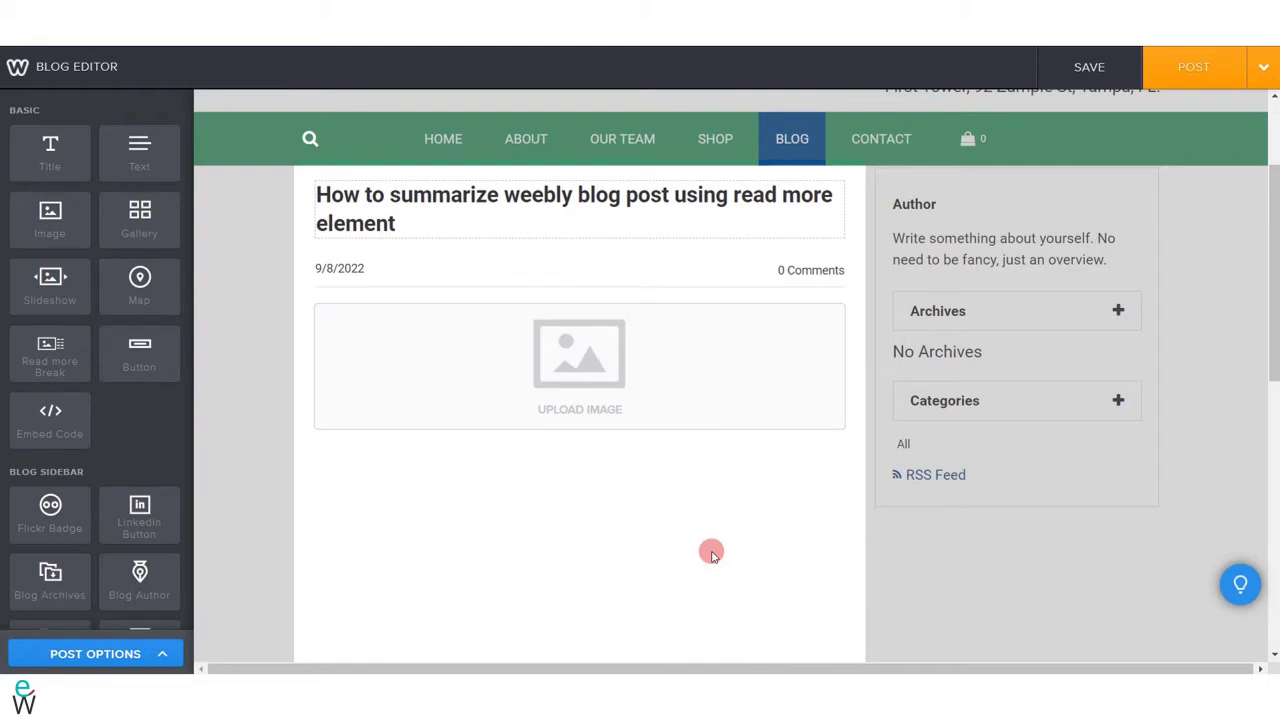
{"action": "left_click", "coordinate": [565, 365]}
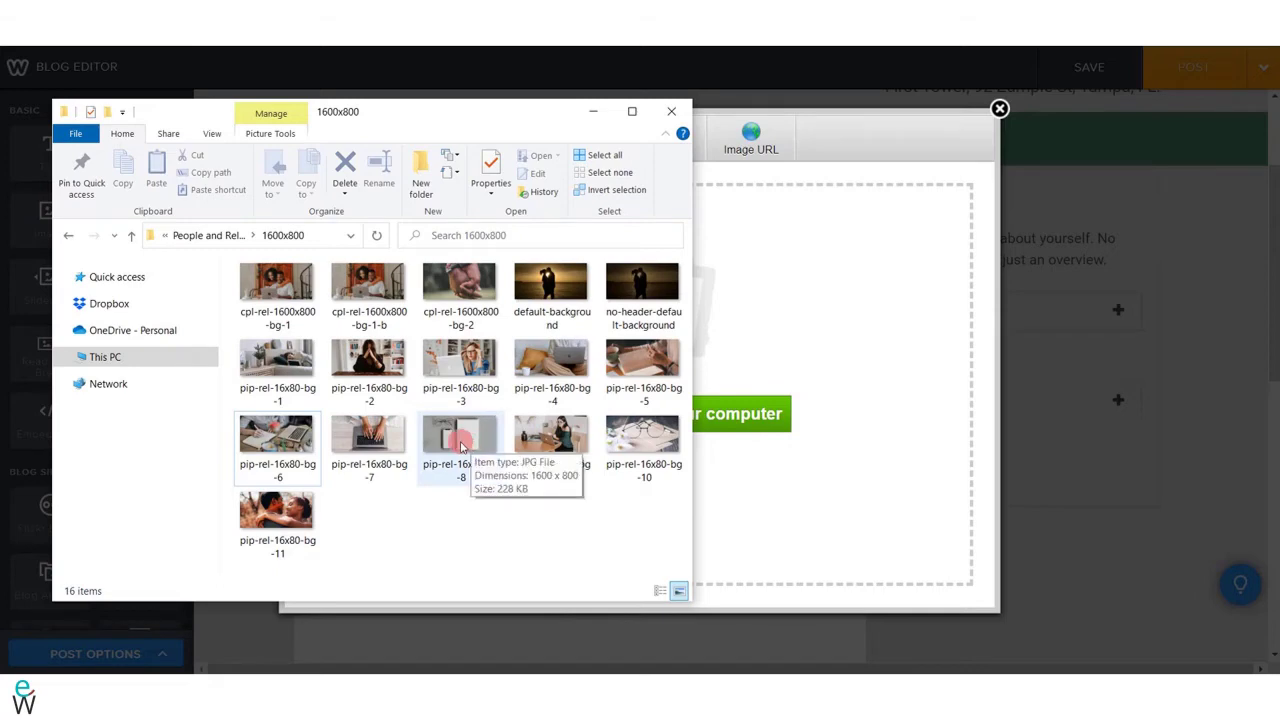
{"action": "left_click_drag", "start_coordinate": [462, 447], "coordinate": [872, 513]}
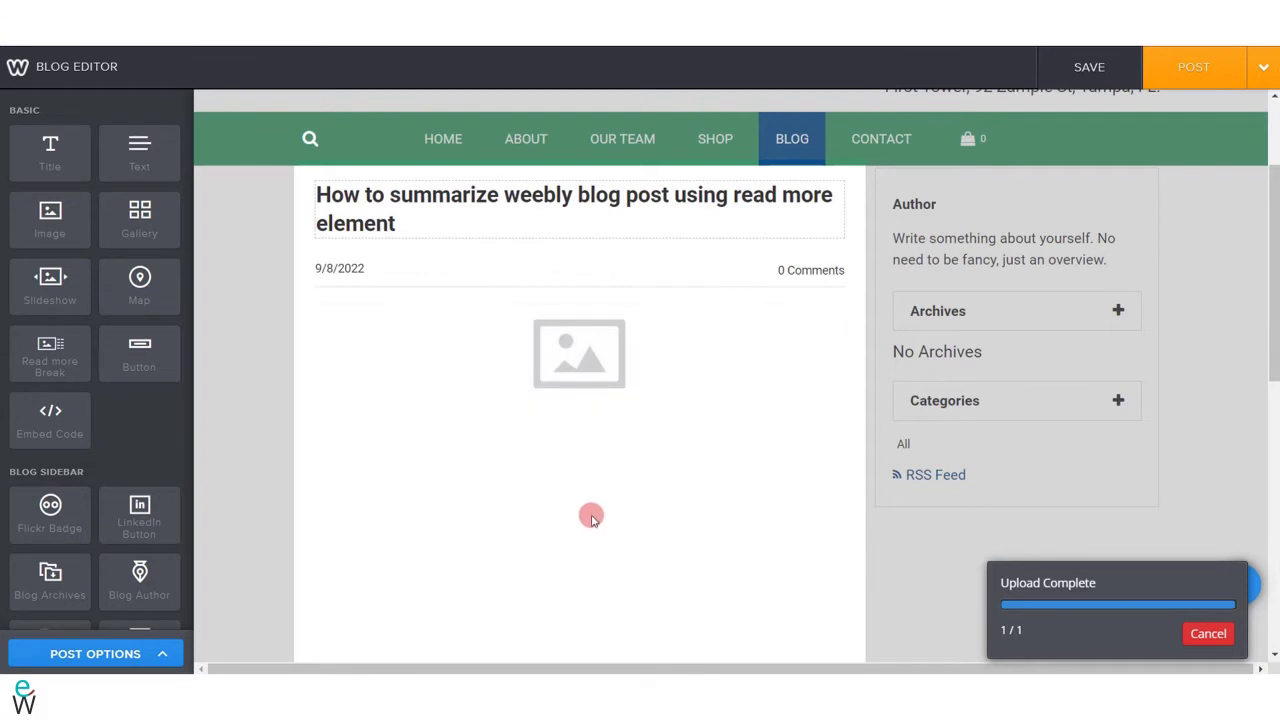
Set the top margin of the post's image to 0
{"action": "left_click", "coordinate": [585, 459]}
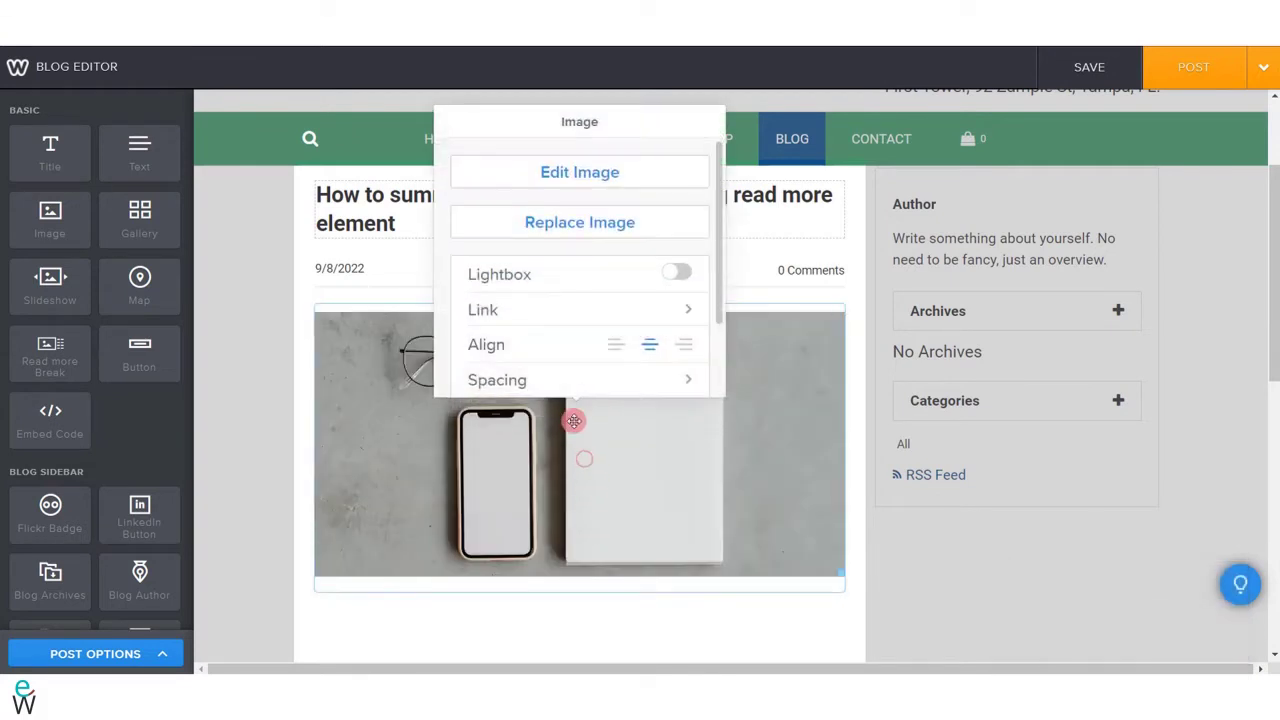
{"action": "left_click", "coordinate": [530, 378]}
{"action": "left_click", "coordinate": [605, 197]}
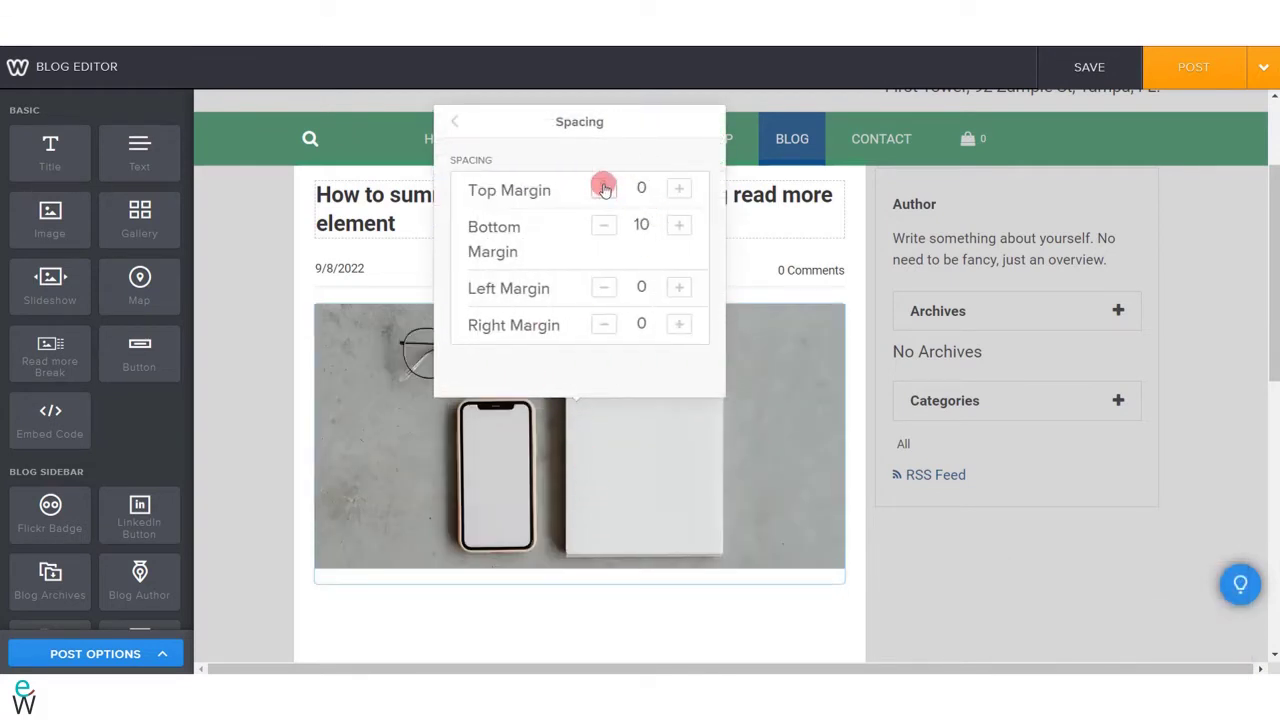
{"action": "left_click", "coordinate": [415, 624]}
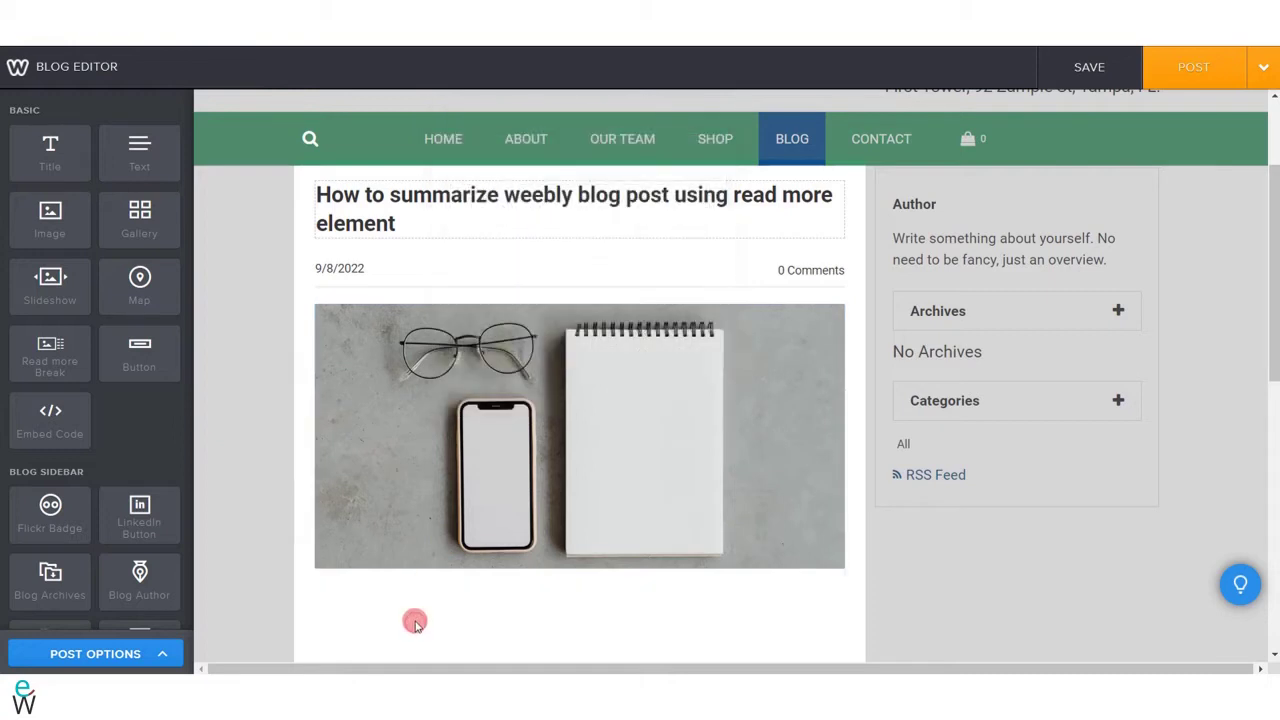
Add two text blocks below the image and fill the first with "This is the part to be shown as summary"
{"action": "scroll", "coordinate": [420, 600], "scroll_direction": "down", "scroll_amount": 2}
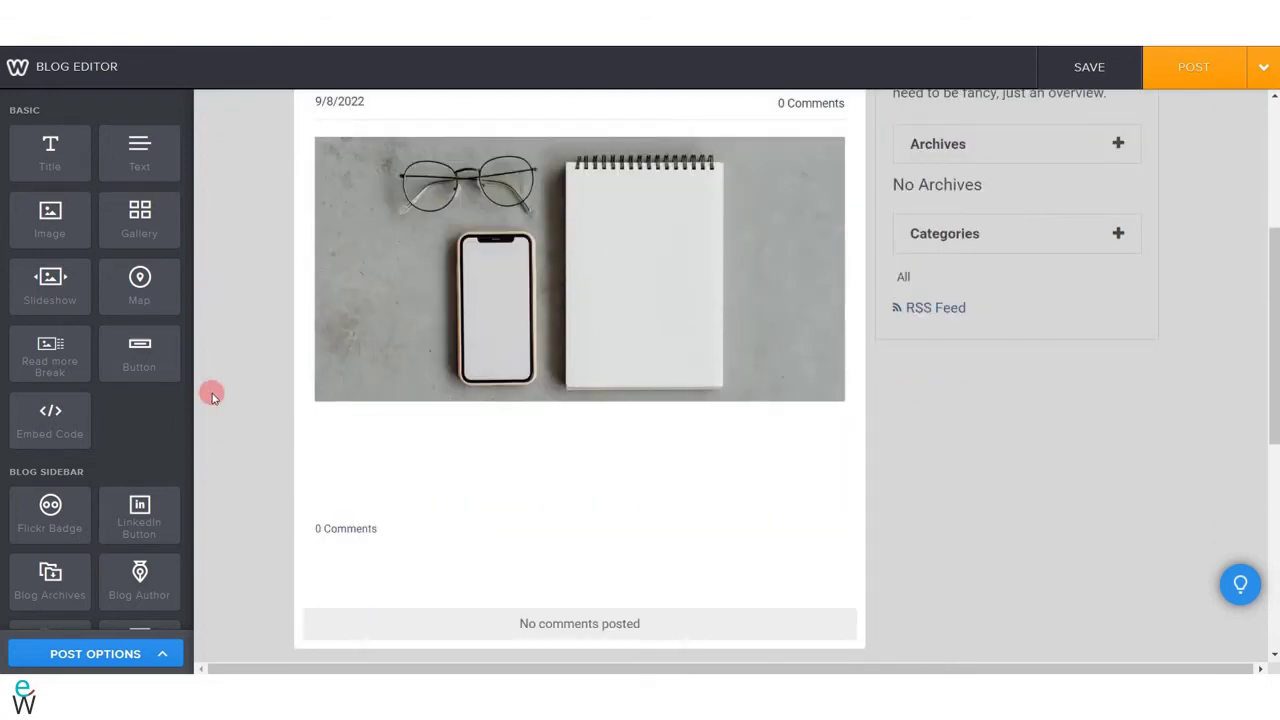
{"action": "scroll", "coordinate": [230, 400], "scroll_direction": "up", "scroll_amount": 1}
{"action": "scroll", "coordinate": [234, 400], "scroll_direction": "down", "scroll_amount": 1}
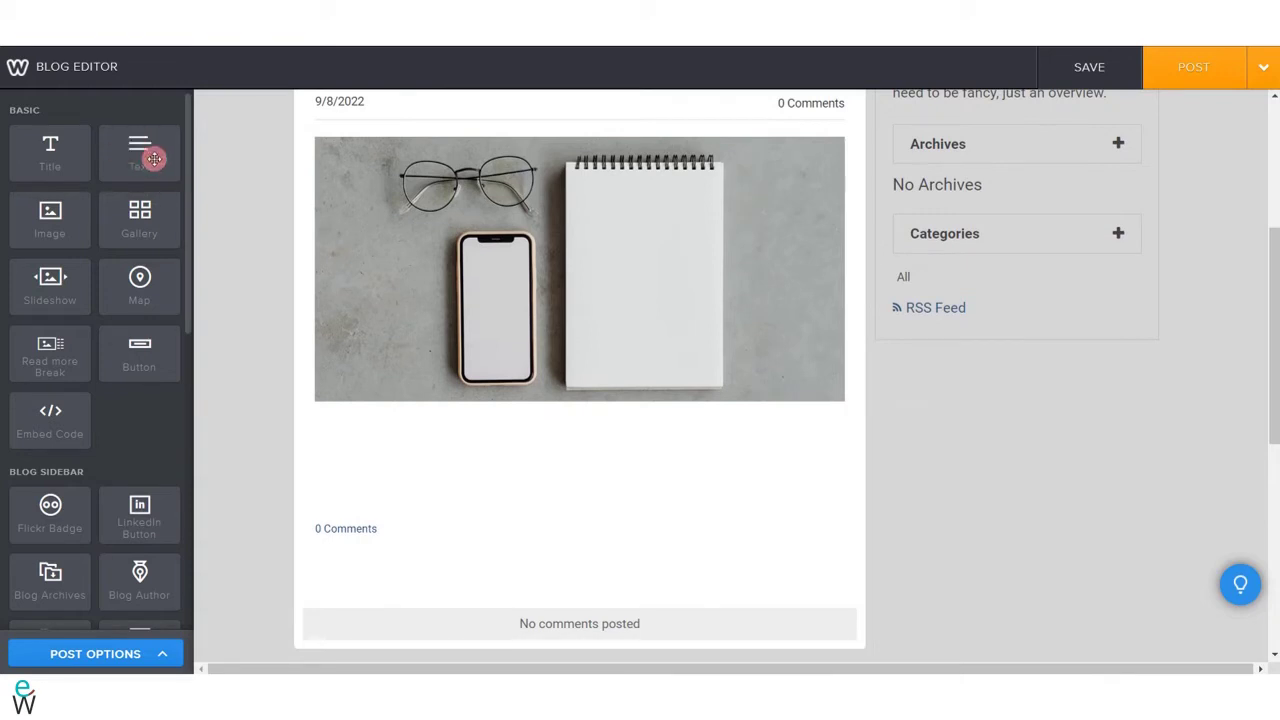
{"action": "left_click_drag", "start_coordinate": [150, 162], "coordinate": [525, 459]}
{"action": "scroll", "coordinate": [700, 466], "scroll_direction": "down", "scroll_amount": 2}
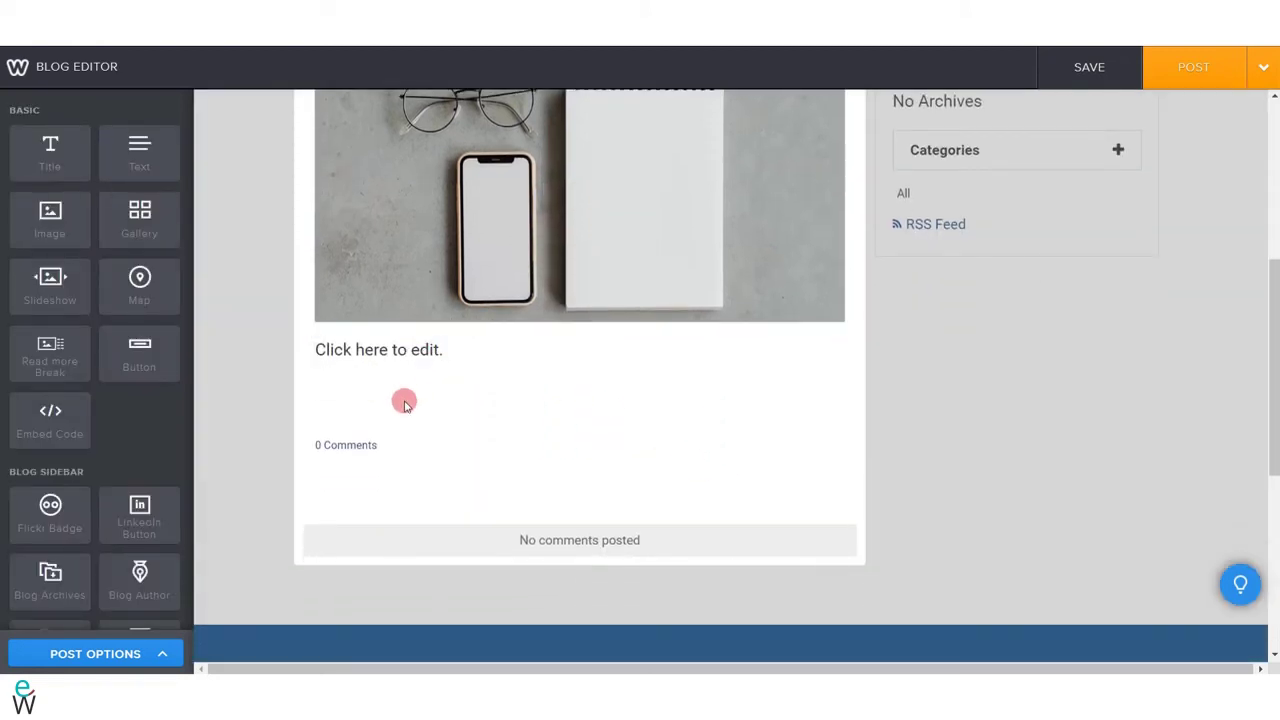
{"action": "left_click_drag", "start_coordinate": [140, 152], "coordinate": [514, 431]}
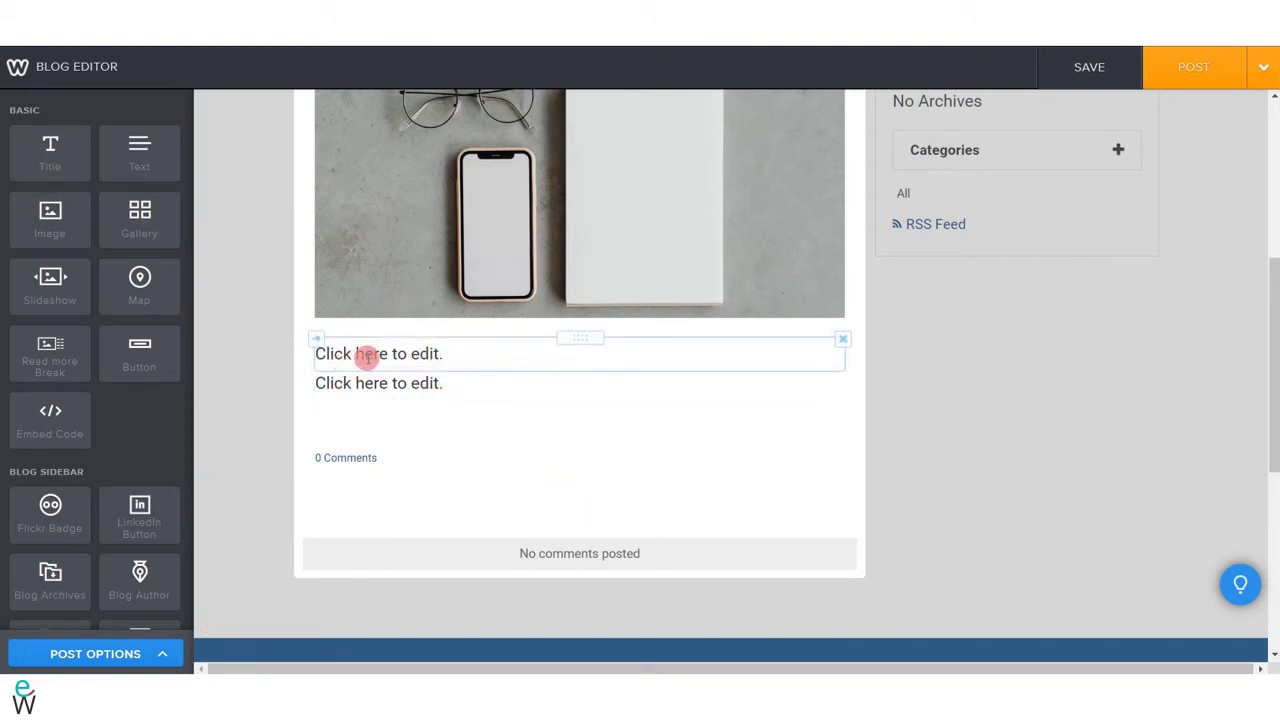
{"action": "left_click", "coordinate": [367, 353]}
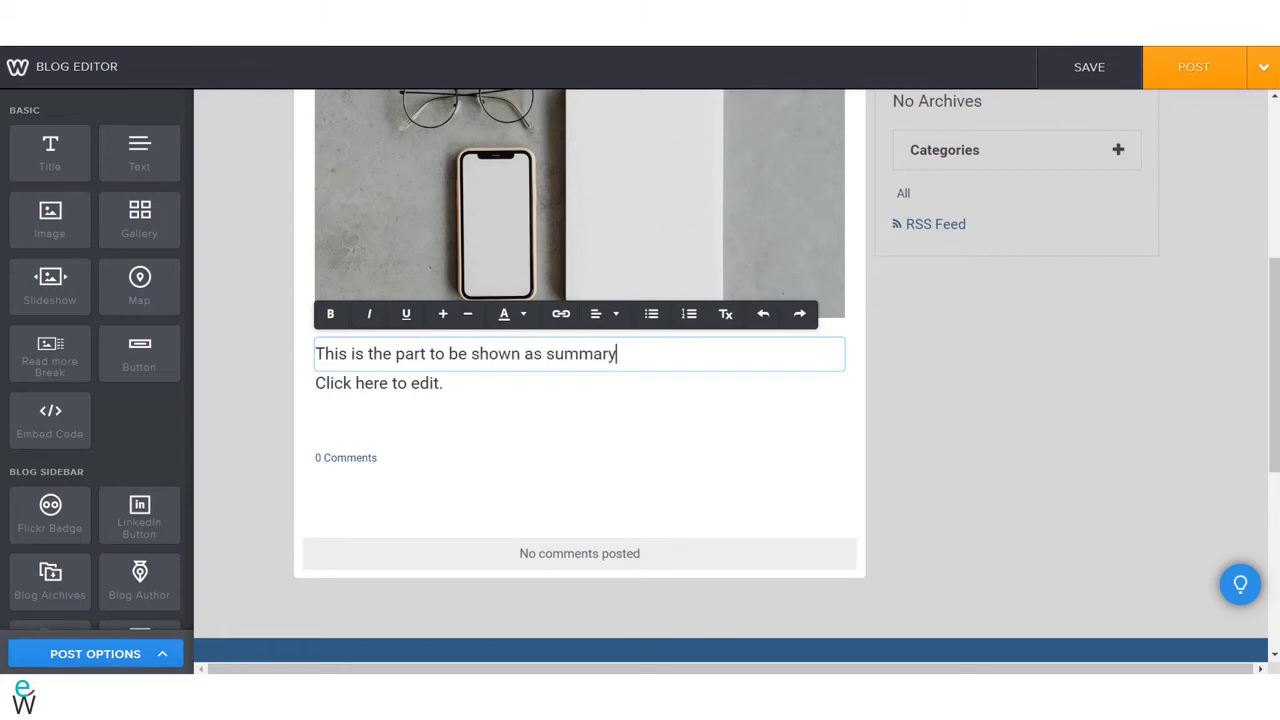
Fill the second text block with "This is the rest of the posts - to be shown when the "read more" link is clicked."
{"action": "left_click", "coordinate": [423, 381]}
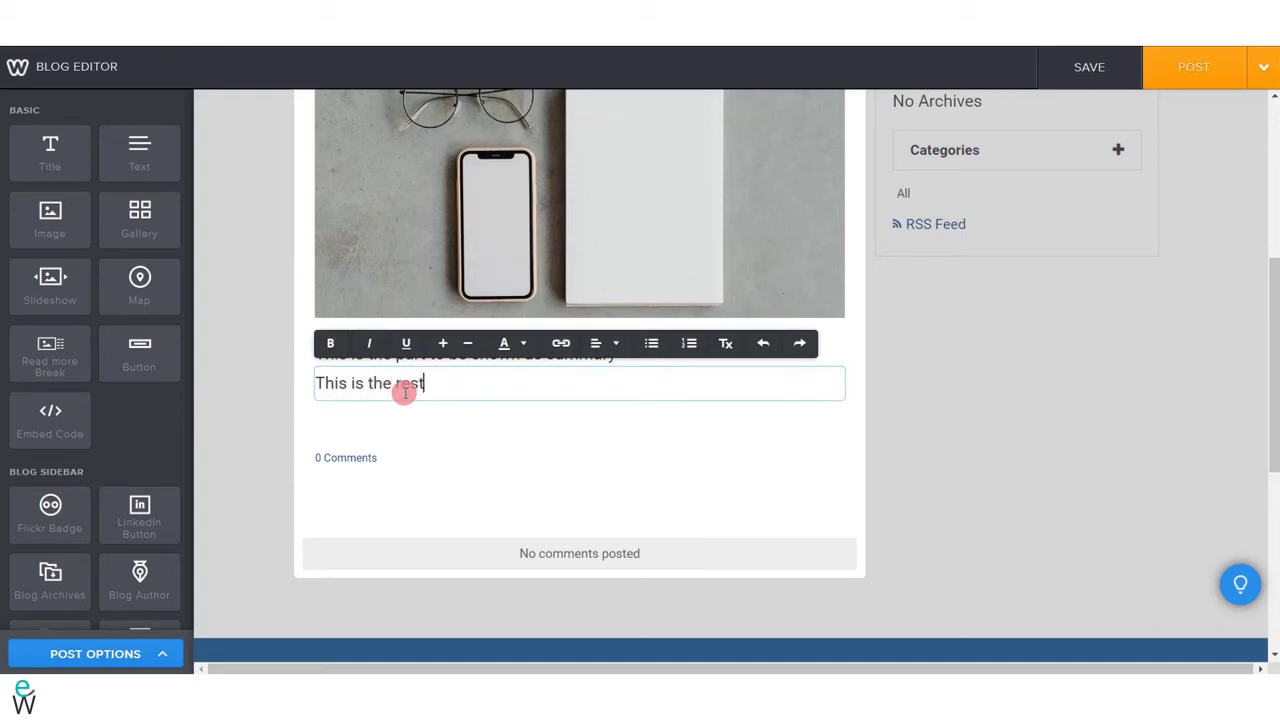
{"action": "type", "text": "This is the rest of the posts - to be shown when the \"read more\" link i"}
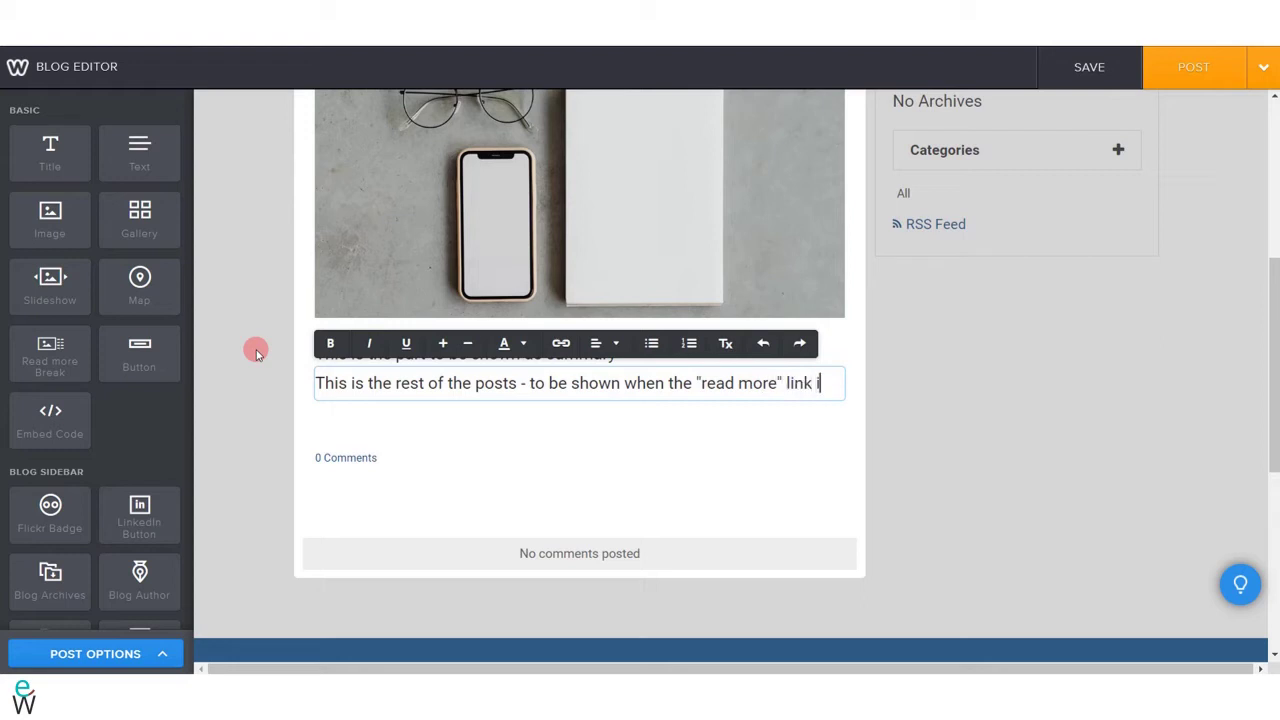
{"action": "type", "text": "s clicked."}
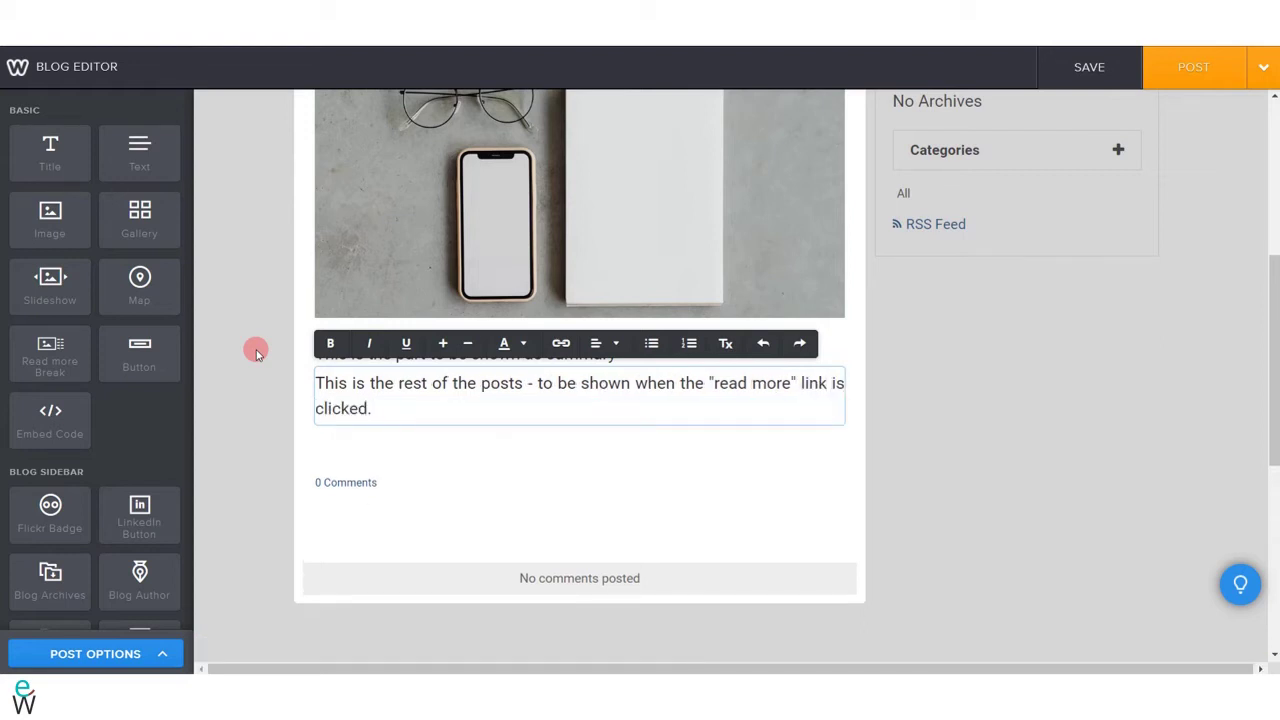
{"action": "left_click", "coordinate": [463, 435]}
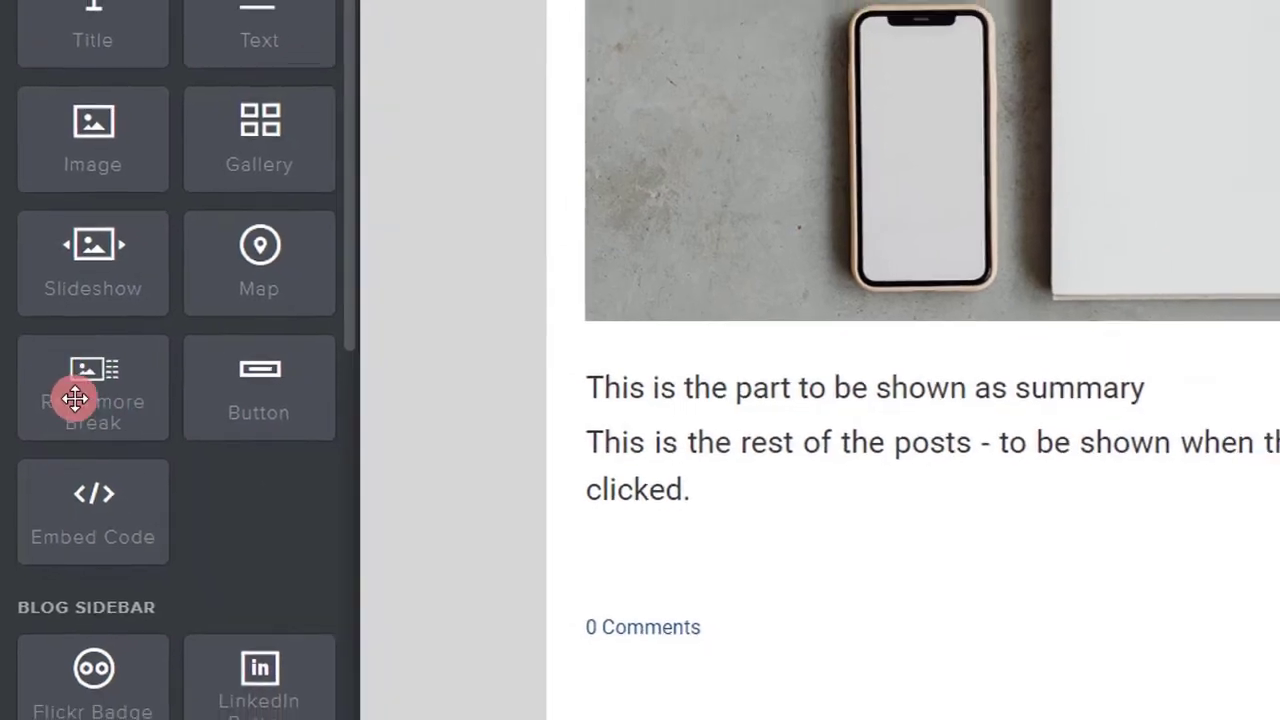
Insert a Read More Break between the summary text and the text block below it
{"action": "left_click_drag", "start_coordinate": [75, 398], "coordinate": [666, 419]}
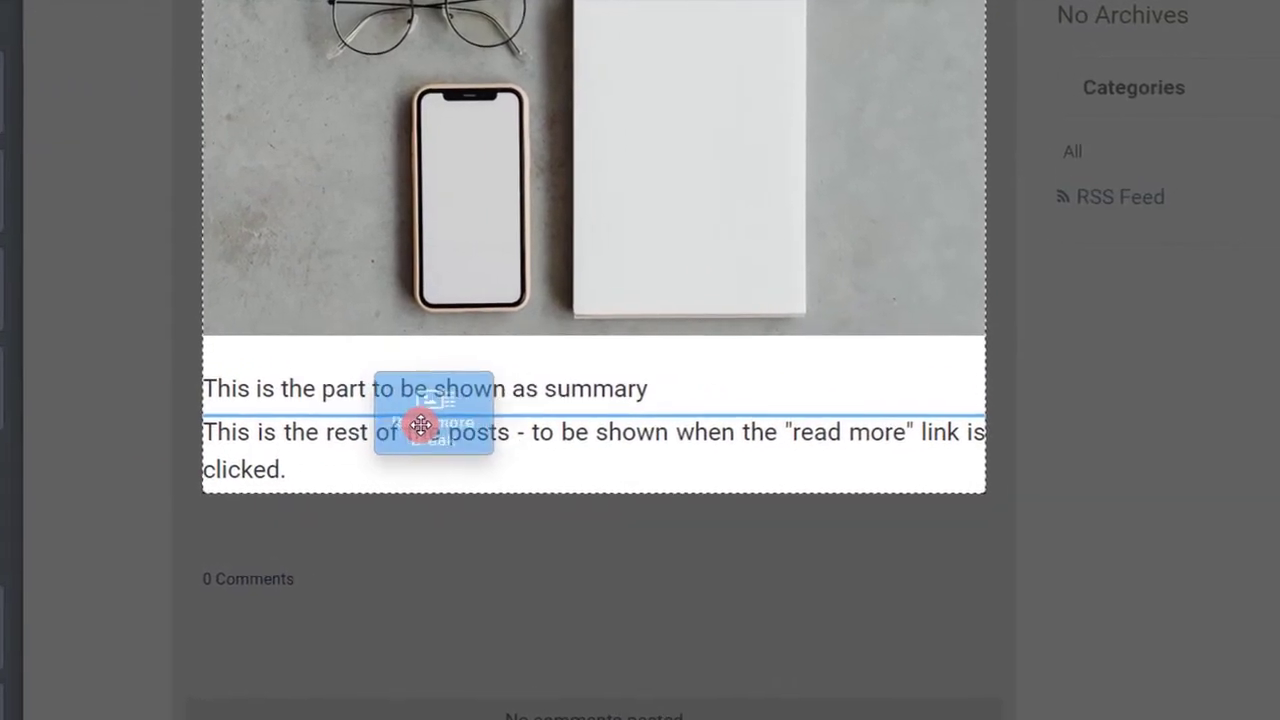
{"action": "left_click_drag", "start_coordinate": [421, 425], "coordinate": [468, 420]}
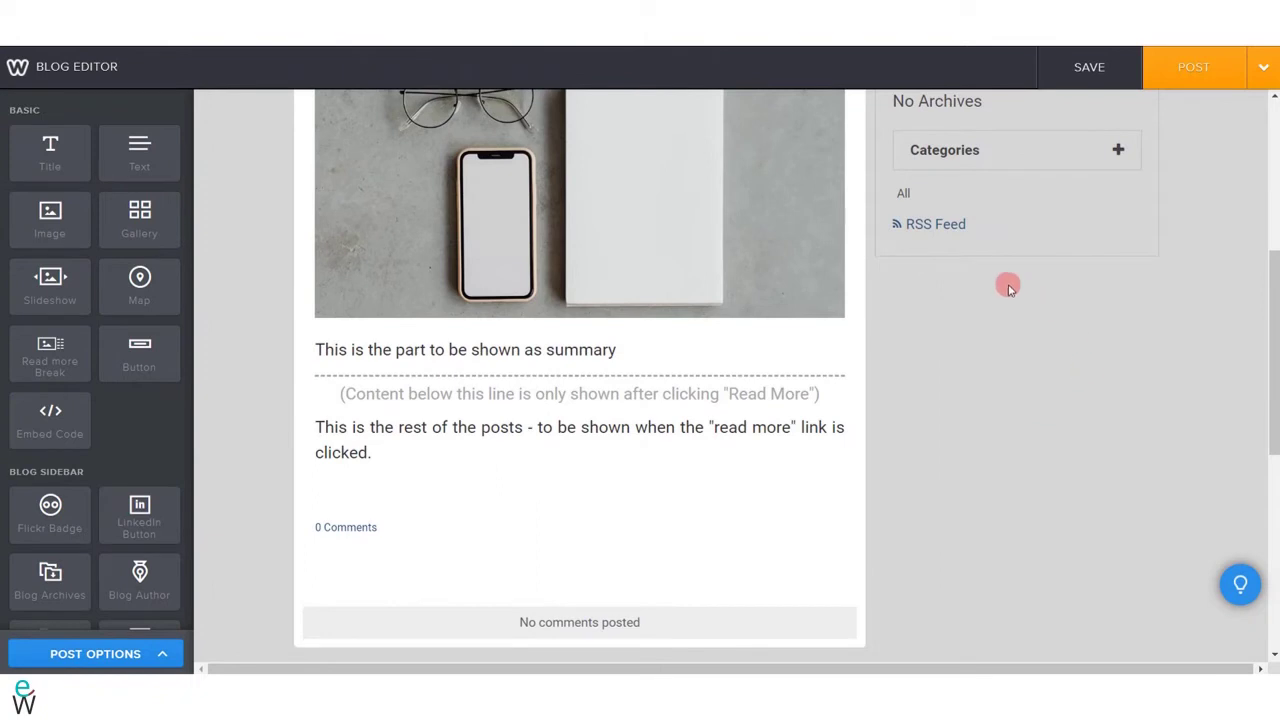
Post the entry to the blog, close the confirmation and check how its summary is displayed on the blog page
{"action": "left_click", "coordinate": [1199, 86]}
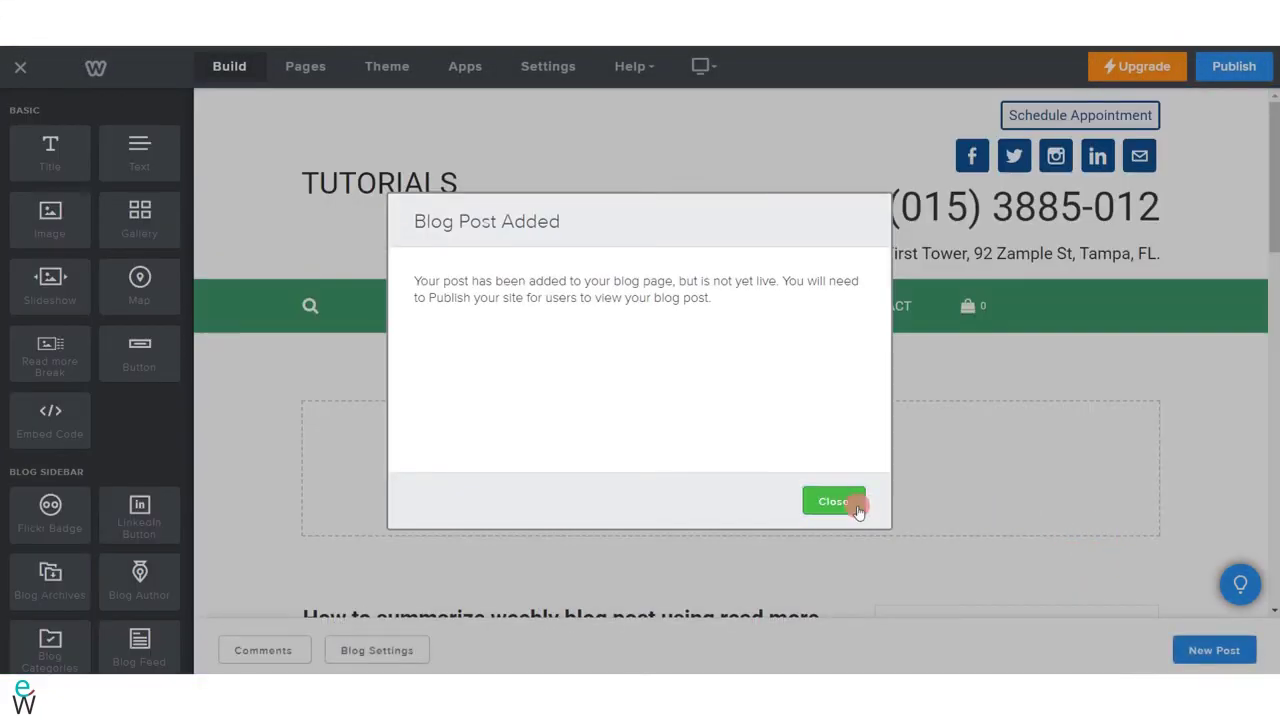
{"action": "left_click", "coordinate": [848, 506]}
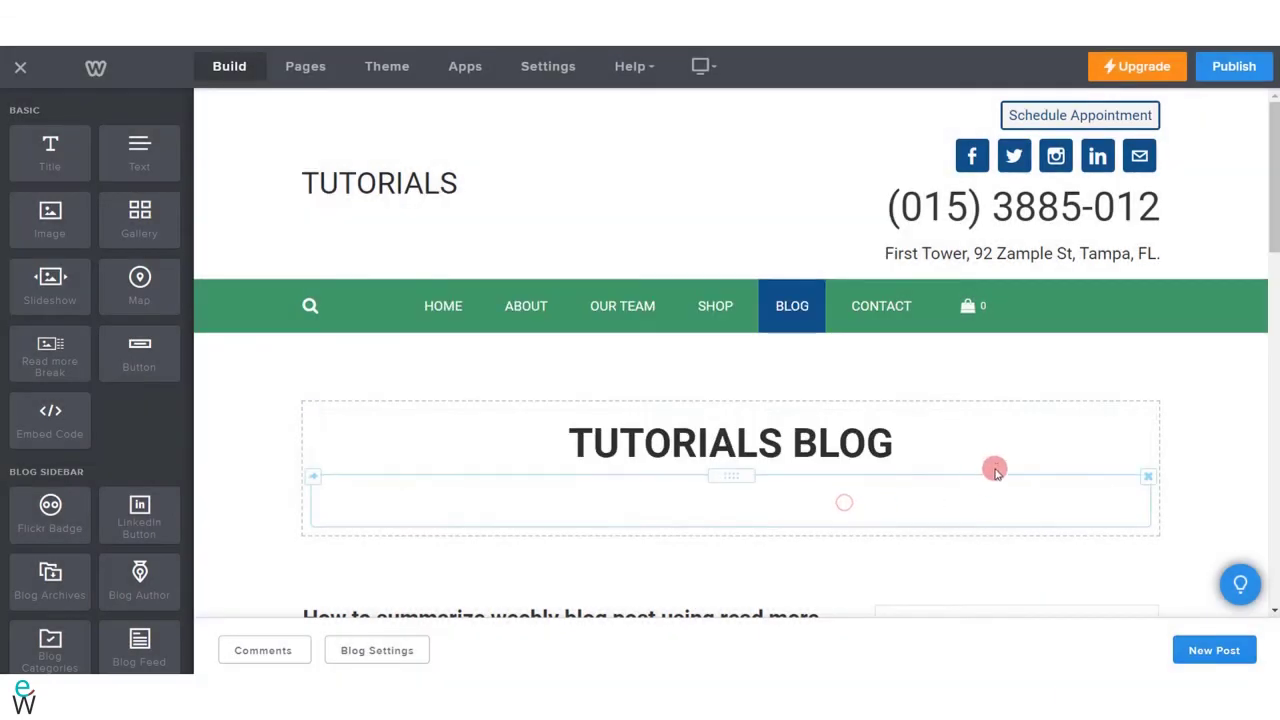
{"action": "scroll", "coordinate": [1063, 443], "scroll_direction": "down", "scroll_amount": 5}
{"action": "scroll", "coordinate": [1098, 449], "scroll_direction": "down", "scroll_amount": 1}
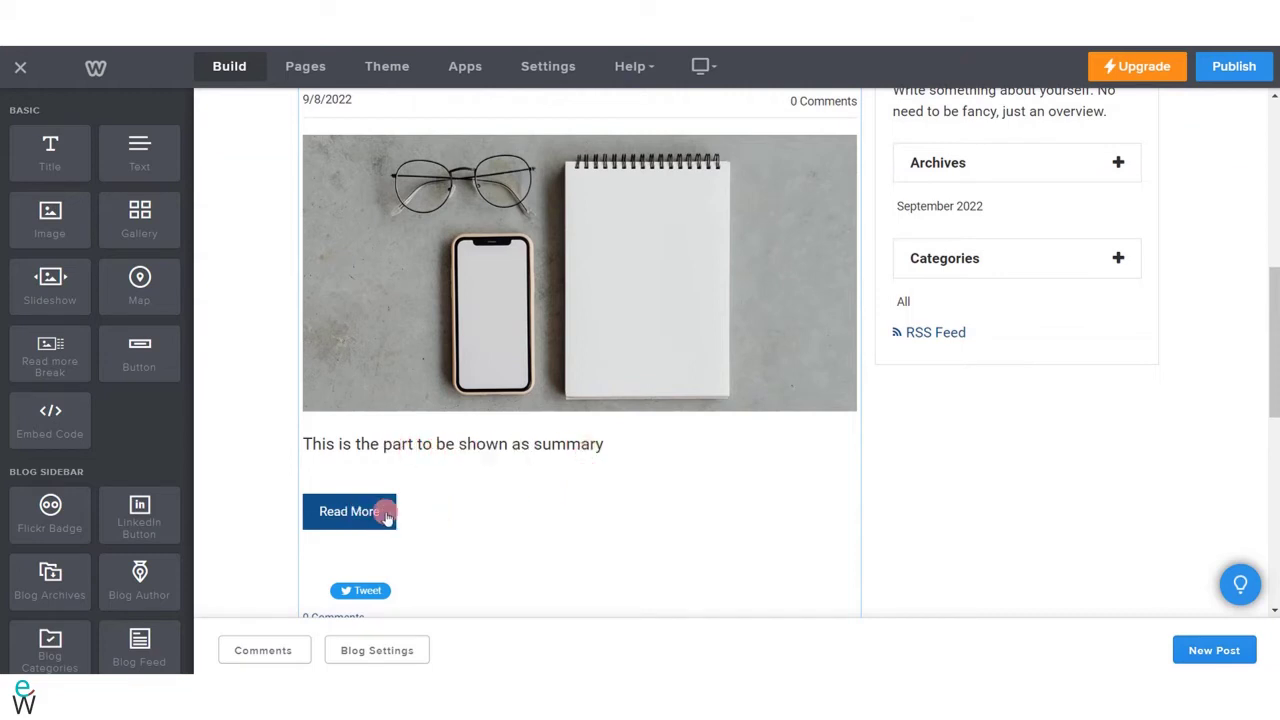
Publish the site and view the summarized post on the live blog page
{"action": "left_click", "coordinate": [1234, 68]}
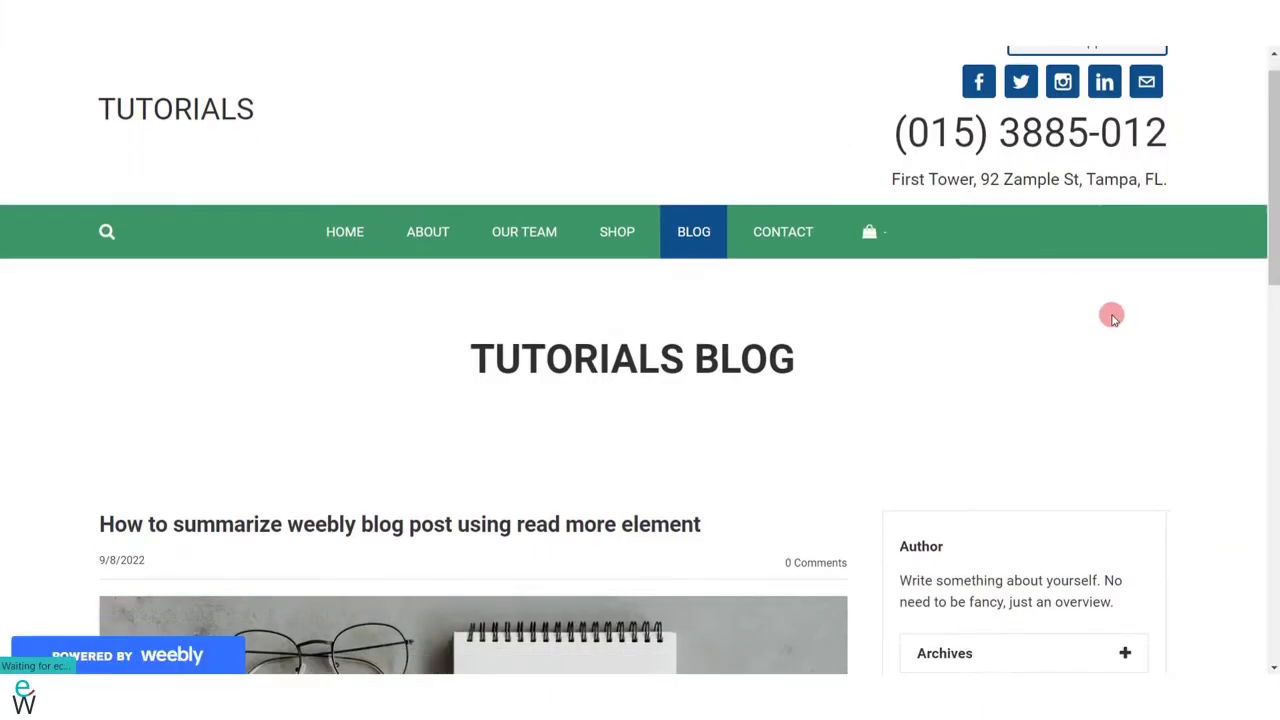
{"action": "scroll", "coordinate": [1111, 314], "scroll_direction": "down", "scroll_amount": 5}
{"action": "scroll", "coordinate": [1105, 428], "scroll_direction": "down", "scroll_amount": 3}
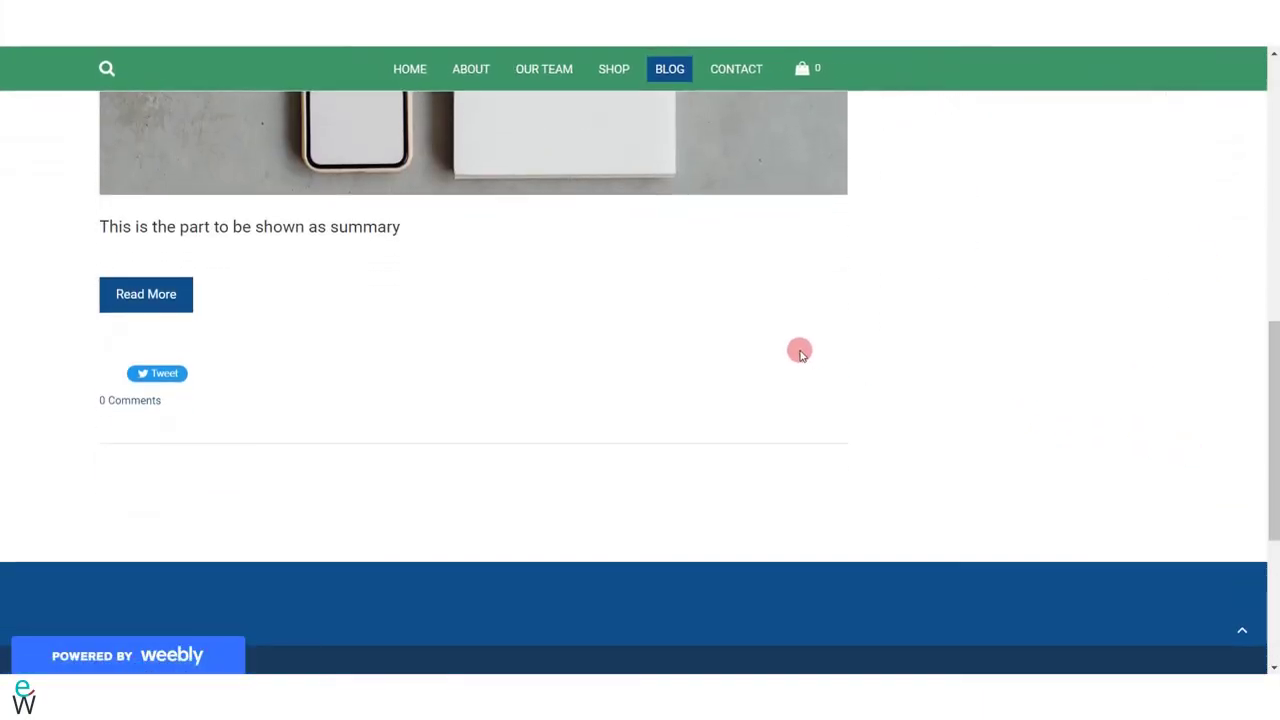
{"action": "scroll", "coordinate": [938, 366], "scroll_direction": "up", "scroll_amount": 1}
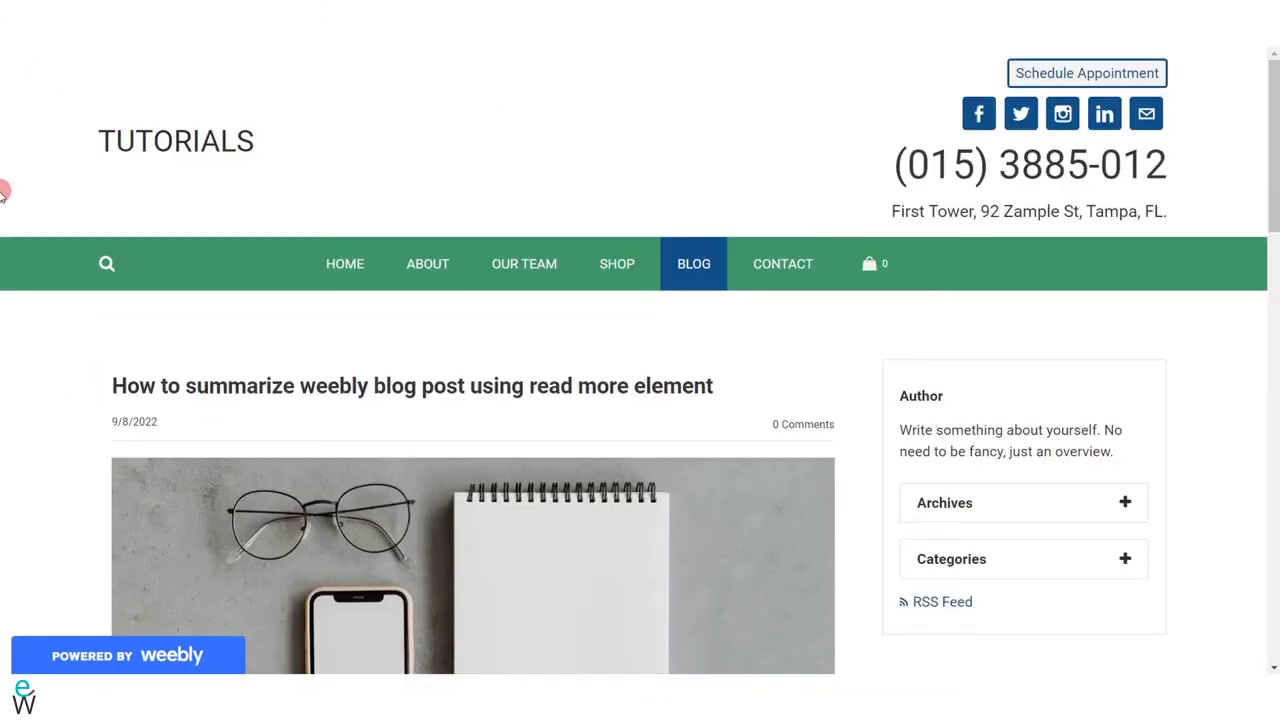
Review the full live post and read through the unsummarized "Summarize A Weebly Blog Post" entry on the blog page in the editor
{"action": "scroll", "coordinate": [26, 263], "scroll_direction": "down", "scroll_amount": 5}
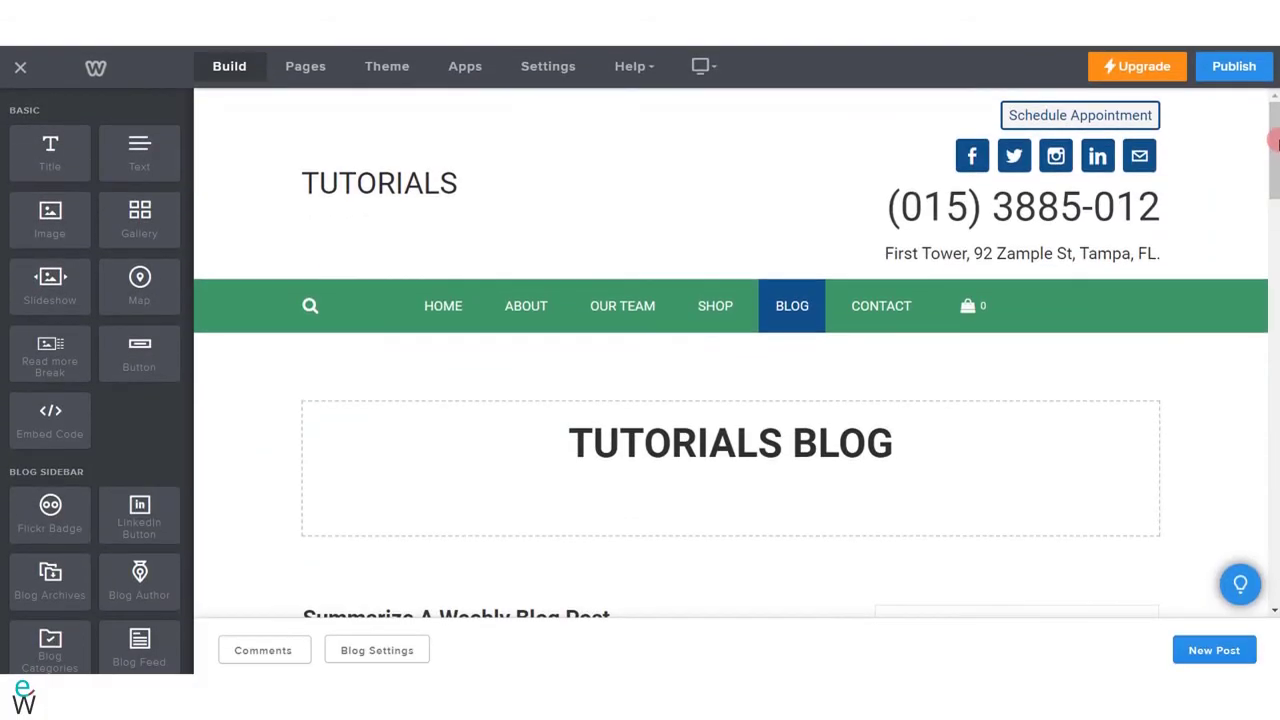
{"action": "scroll", "coordinate": [1202, 217], "scroll_direction": "down", "scroll_amount": 4}
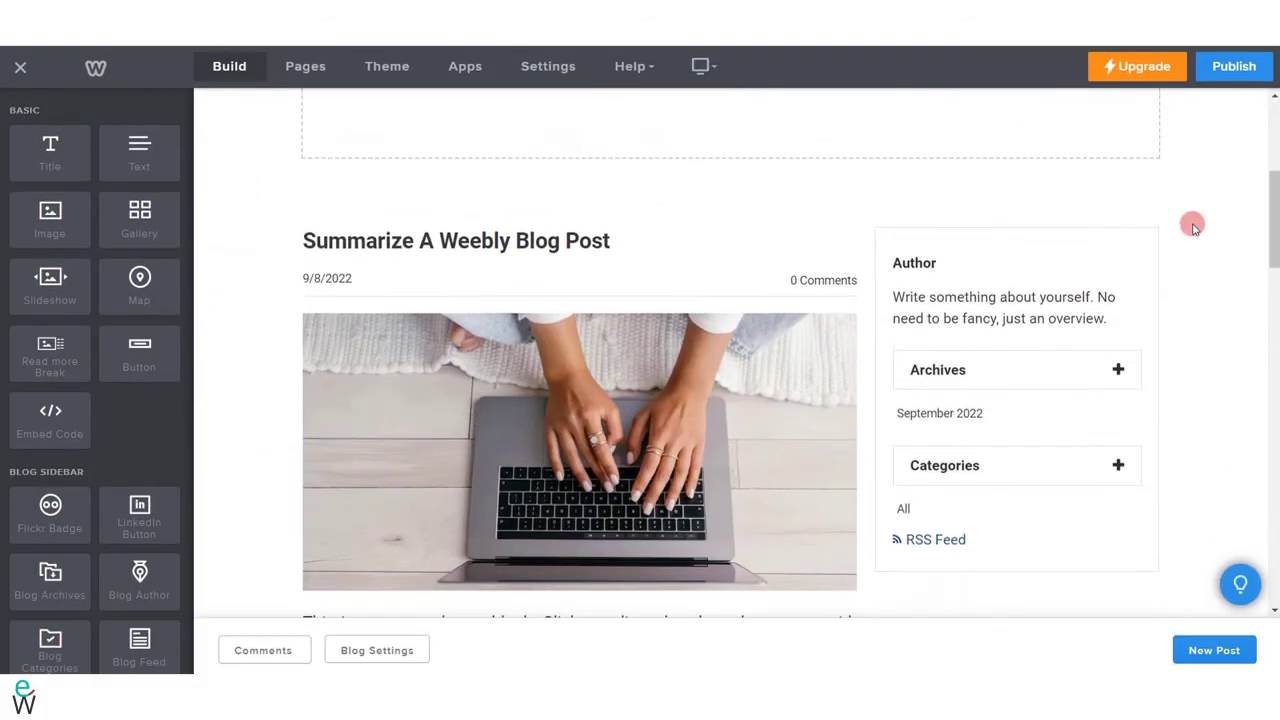
{"action": "scroll", "coordinate": [803, 372], "scroll_direction": "down", "scroll_amount": 7}
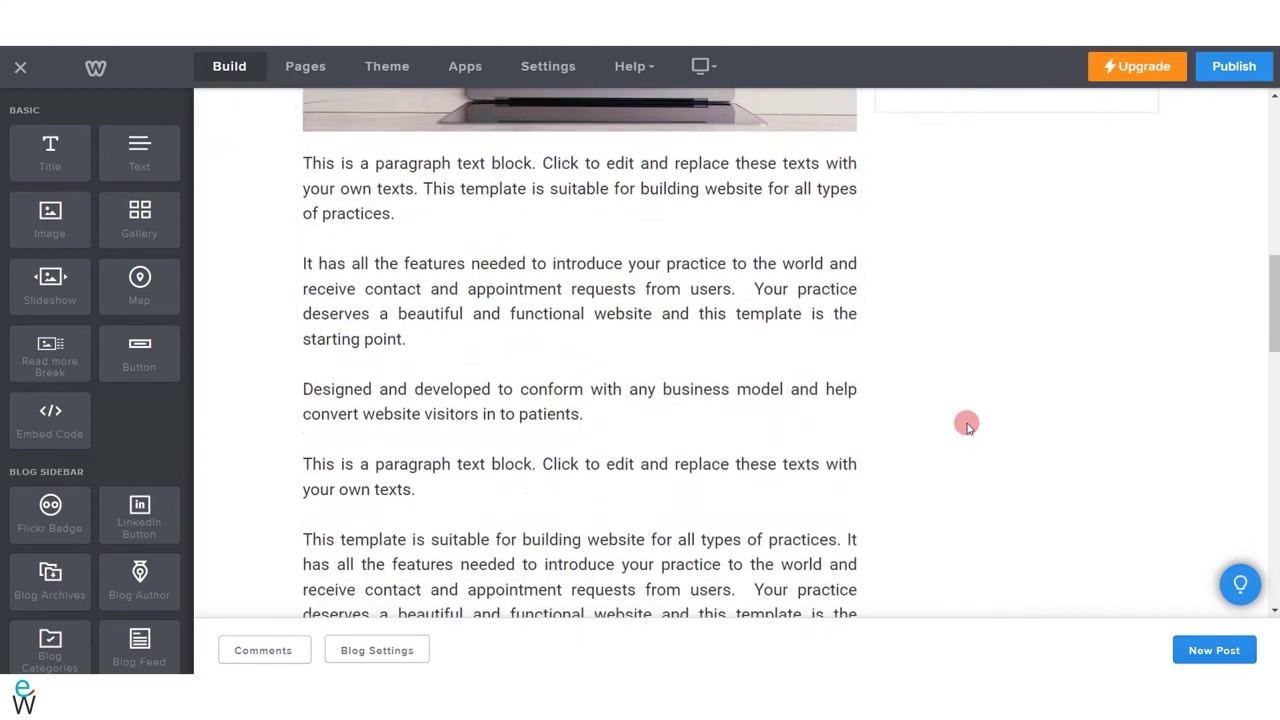
{"action": "scroll", "coordinate": [962, 422], "scroll_direction": "down", "scroll_amount": 7}
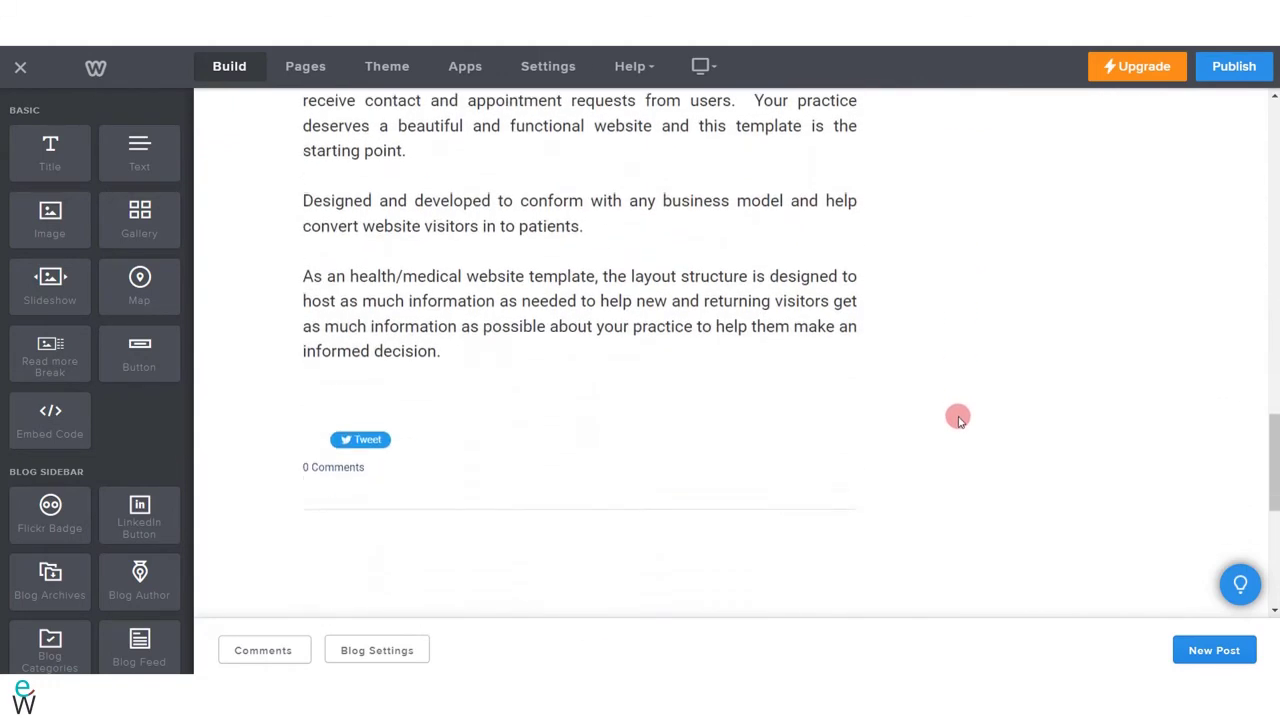
{"action": "scroll", "coordinate": [958, 420], "scroll_direction": "up", "scroll_amount": 10}
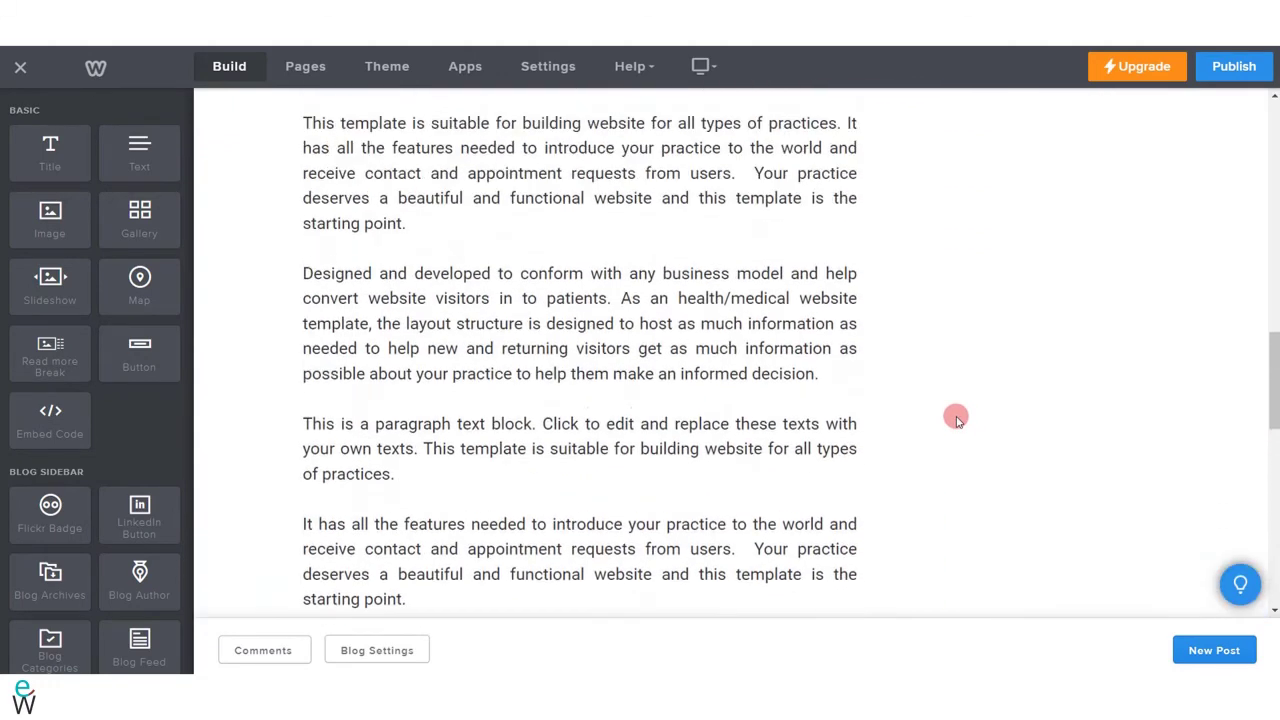
{"action": "scroll", "coordinate": [954, 416], "scroll_direction": "up", "scroll_amount": 5}
{"action": "scroll", "coordinate": [683, 379], "scroll_direction": "down", "scroll_amount": 1}
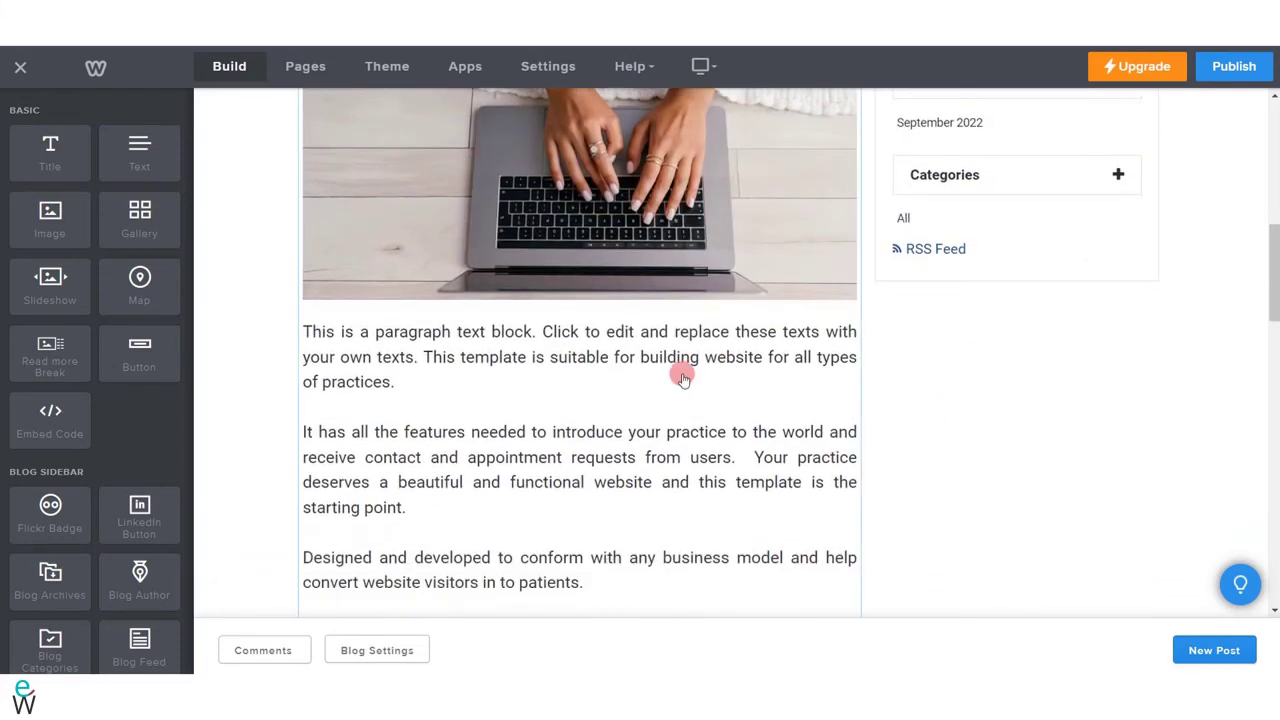
Open the "Summarize A Weebly Blog Post" entry for editing and add a new text block between its image and the existing text
{"action": "left_click", "coordinate": [615, 389]}
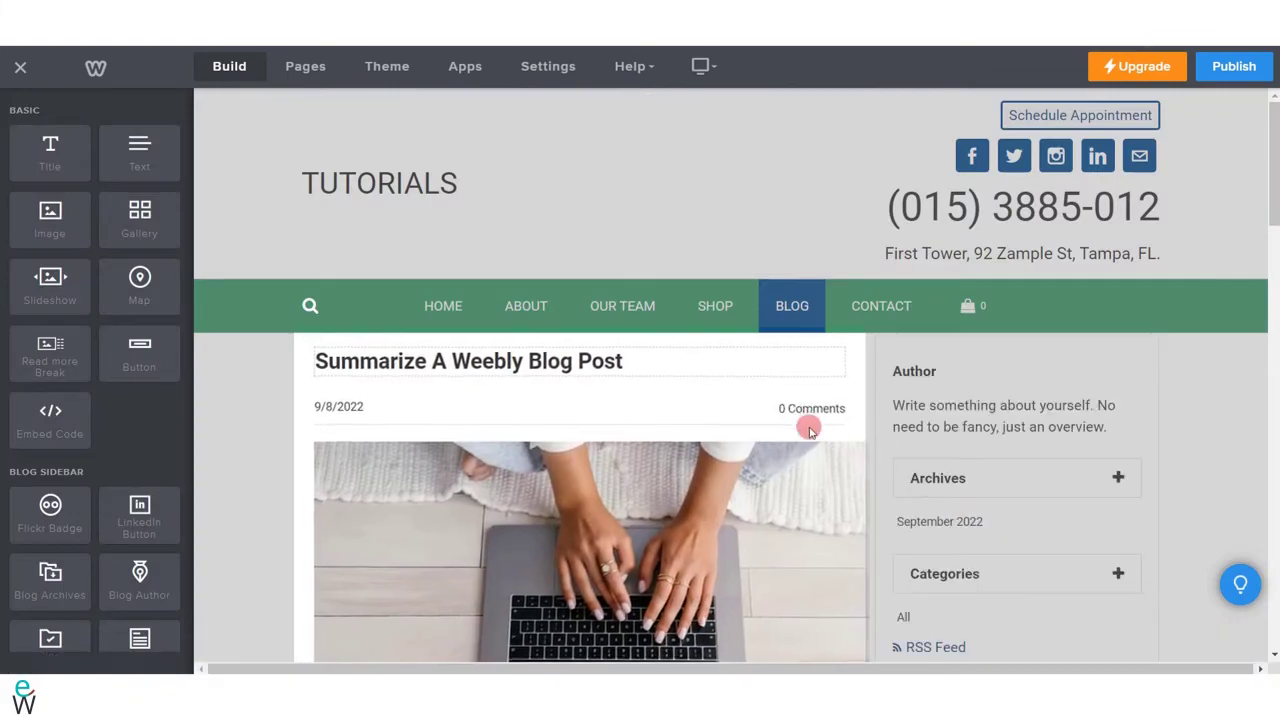
{"action": "scroll", "coordinate": [705, 258], "scroll_direction": "down", "scroll_amount": 3}
{"action": "scroll", "coordinate": [705, 258], "scroll_direction": "down", "scroll_amount": 2}
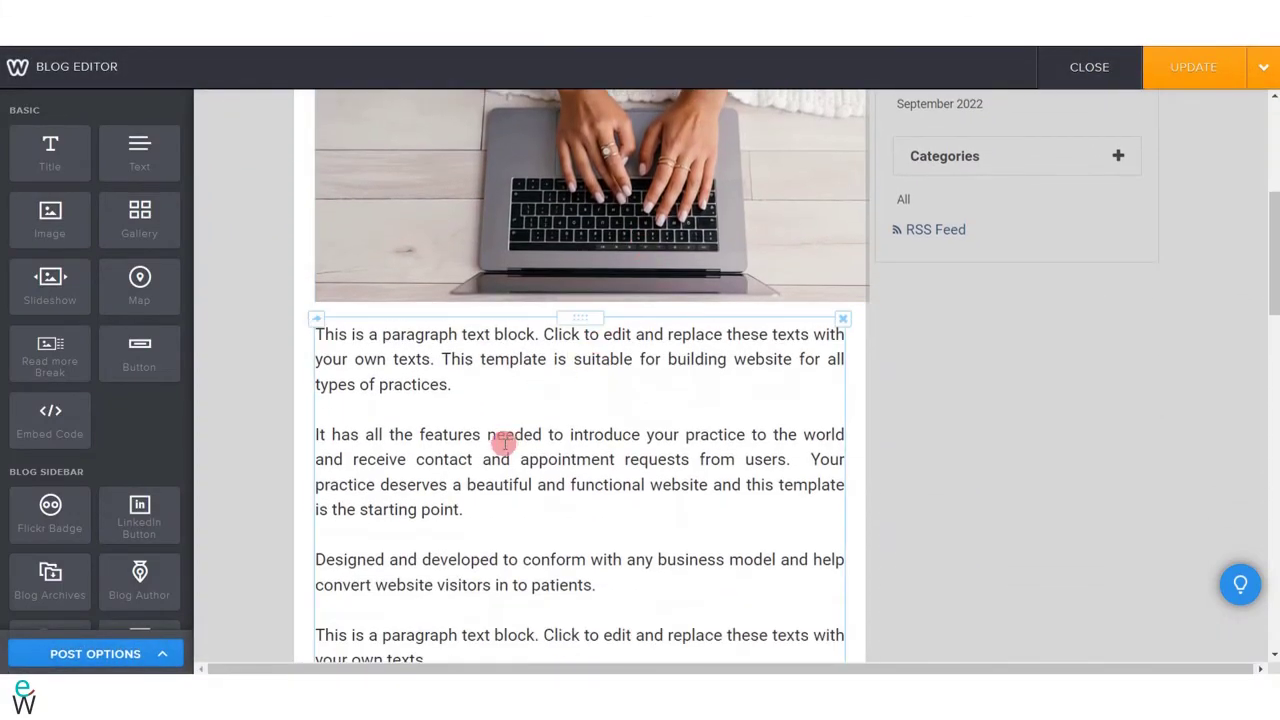
{"action": "scroll", "coordinate": [415, 384], "scroll_direction": "down", "scroll_amount": 10}
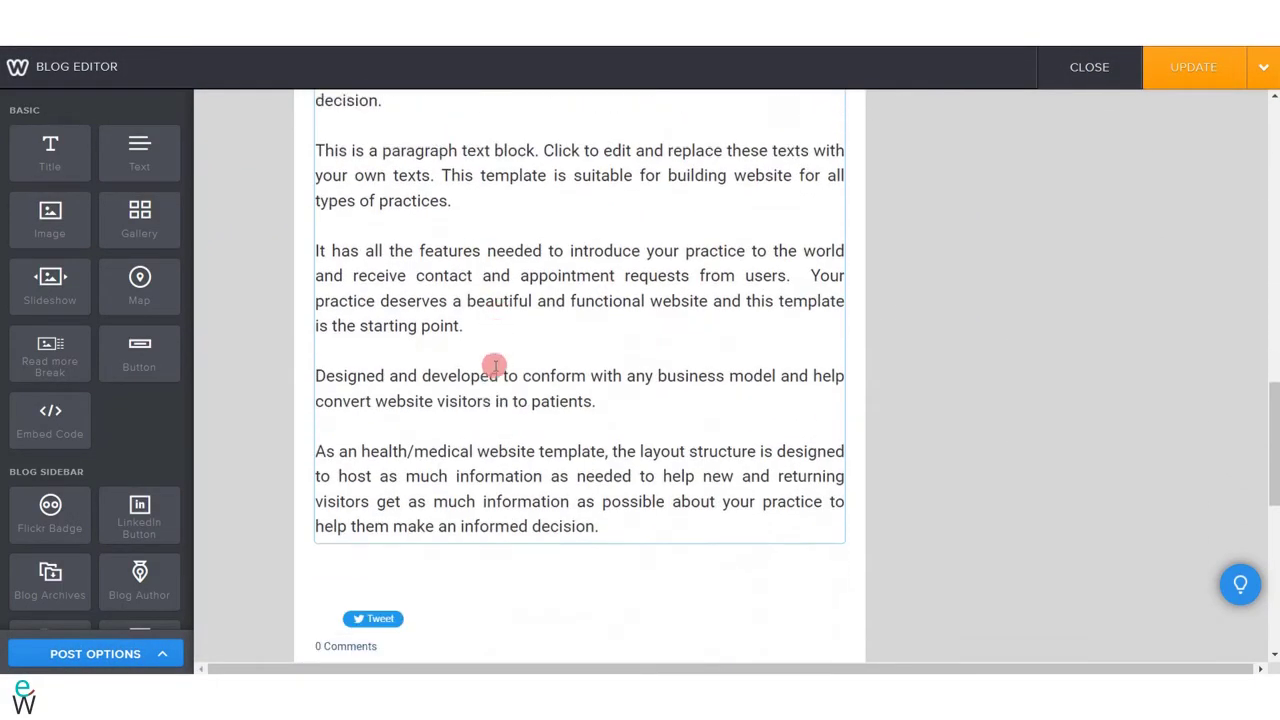
{"action": "scroll", "coordinate": [493, 368], "scroll_direction": "up", "scroll_amount": 10}
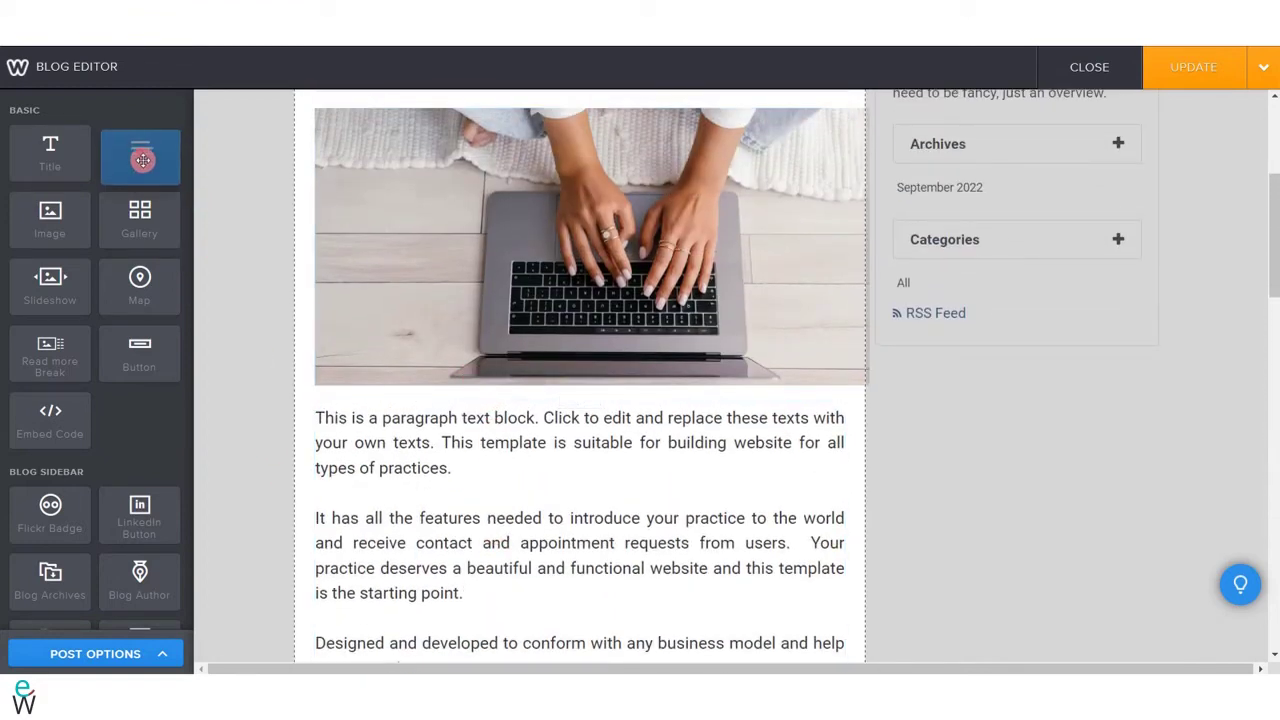
{"action": "left_click_drag", "start_coordinate": [130, 159], "coordinate": [445, 405]}
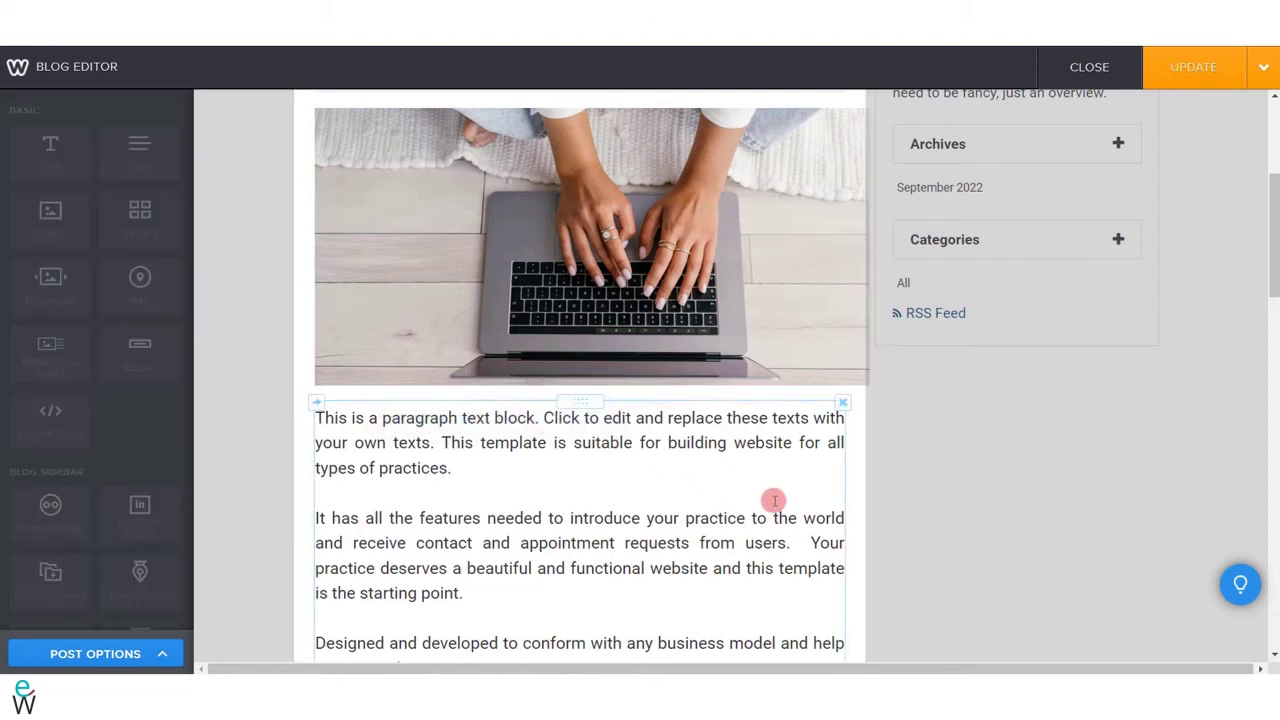
Move the first two paragraphs of the existing text, ending at "is the starting point.", into the new text block
{"action": "scroll", "coordinate": [900, 468], "scroll_direction": "down", "scroll_amount": 1}
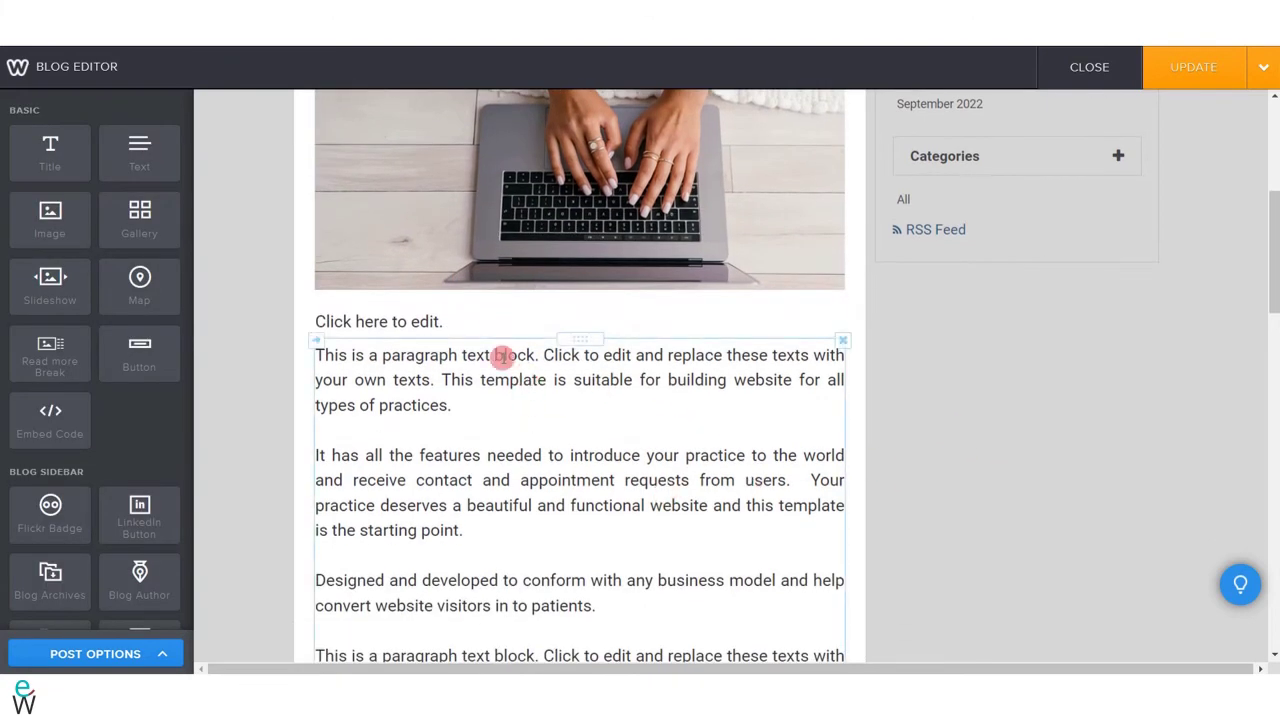
{"action": "left_click", "coordinate": [467, 530]}
{"action": "left_click_drag", "start_coordinate": [467, 533], "coordinate": [302, 357]}
{"action": "right_click", "coordinate": [332, 363]}
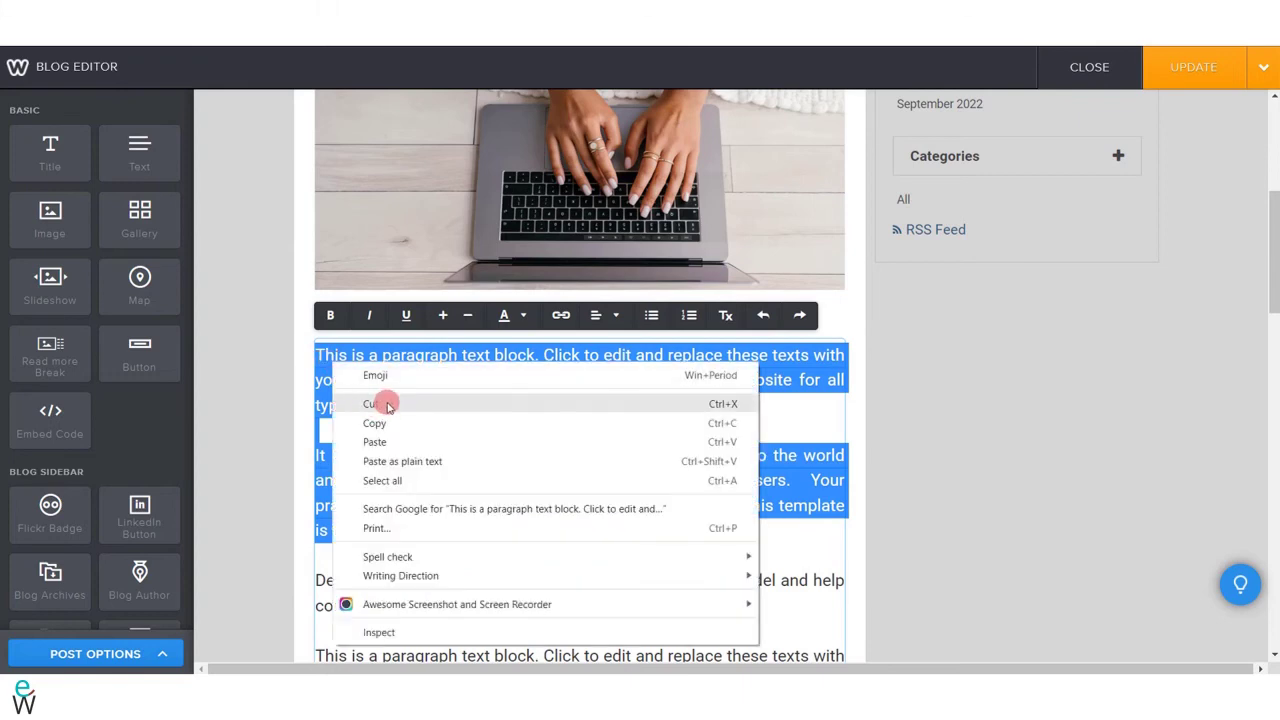
{"action": "left_click", "coordinate": [368, 404]}
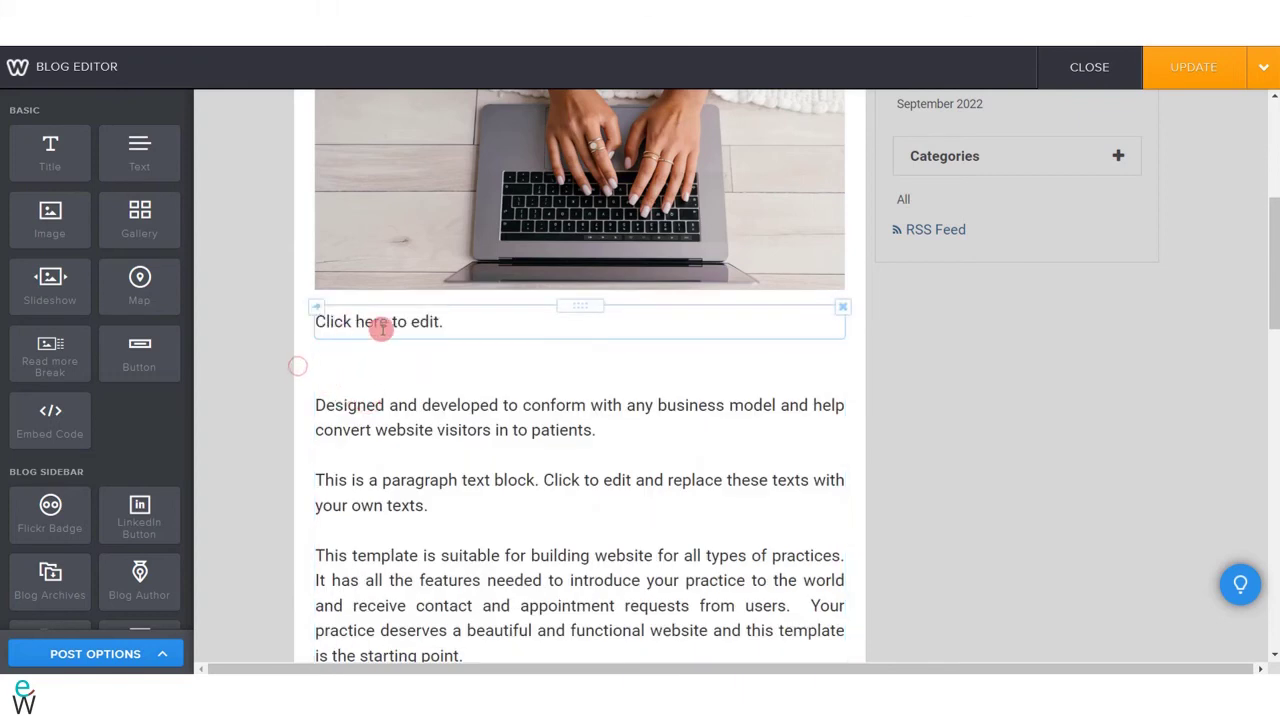
{"action": "left_click", "coordinate": [371, 323]}
{"action": "right_click", "coordinate": [368, 325]}
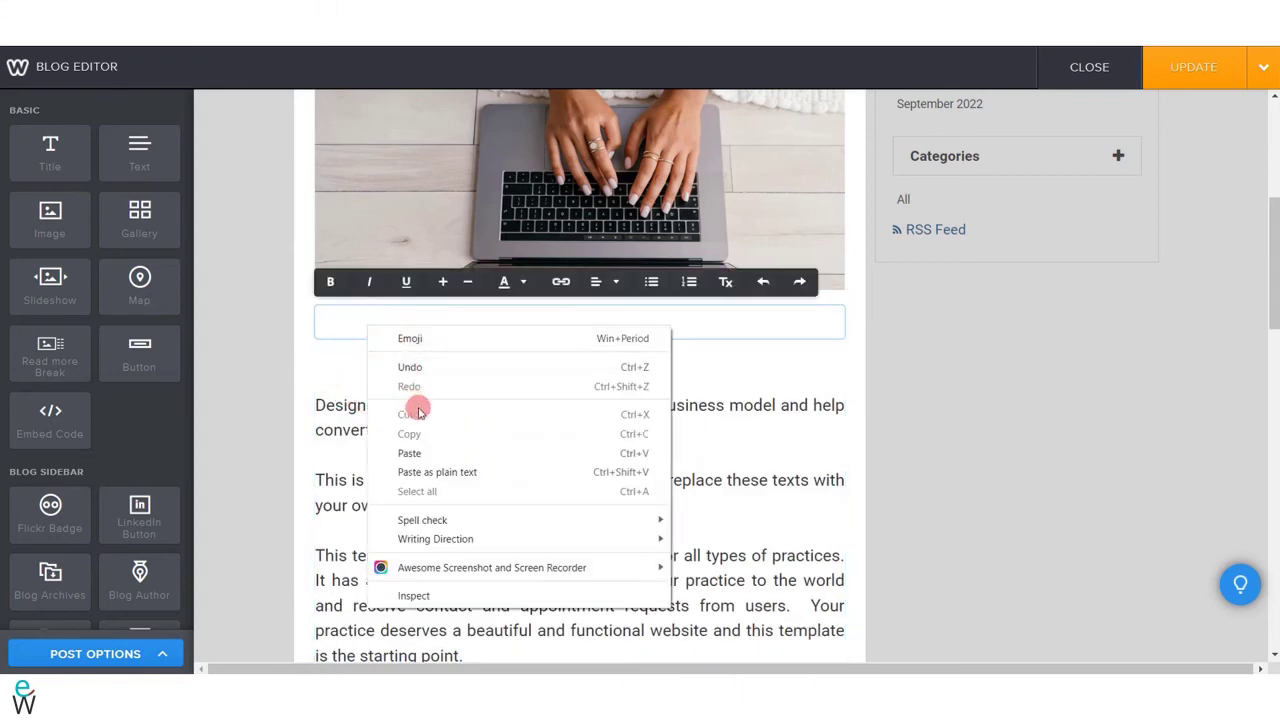
{"action": "left_click", "coordinate": [412, 455]}
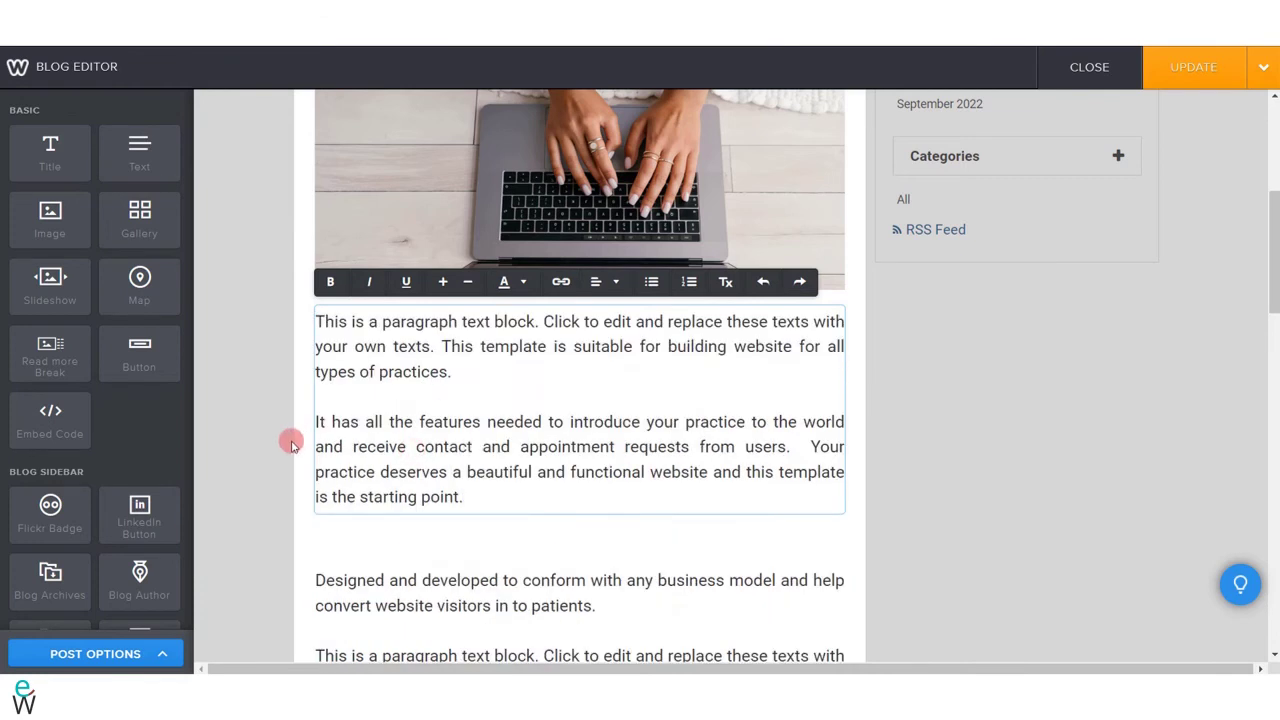
{"action": "left_click", "coordinate": [291, 444]}
Remove the blank lines before "Designed and developed" at the start of the second text block
{"action": "left_click", "coordinate": [333, 566]}
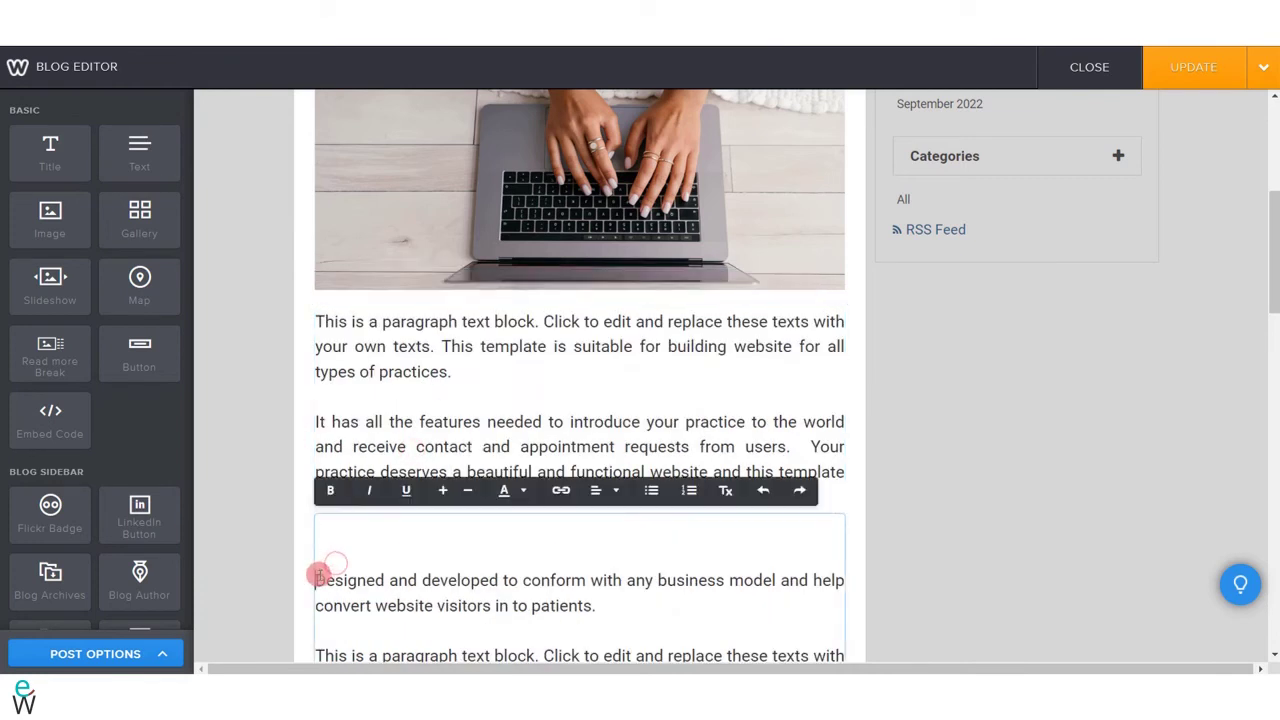
{"action": "key", "text": "BackSpace"}
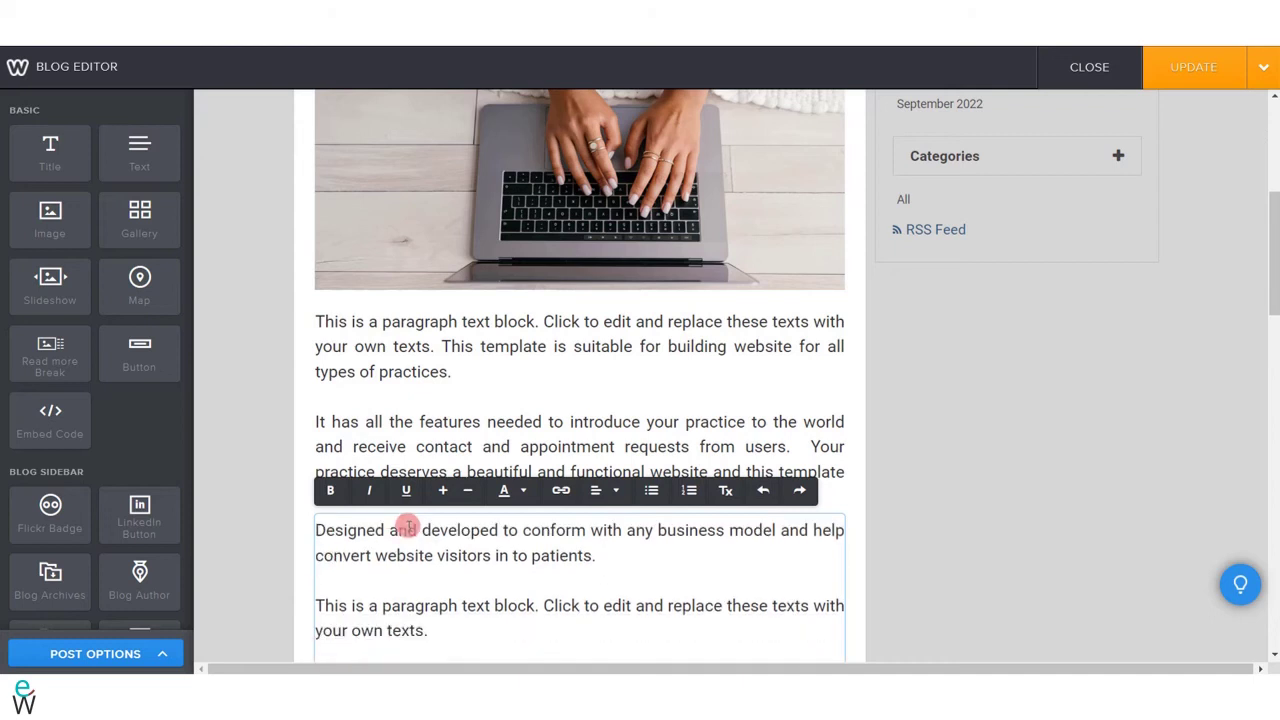
{"action": "left_click", "coordinate": [292, 548]}
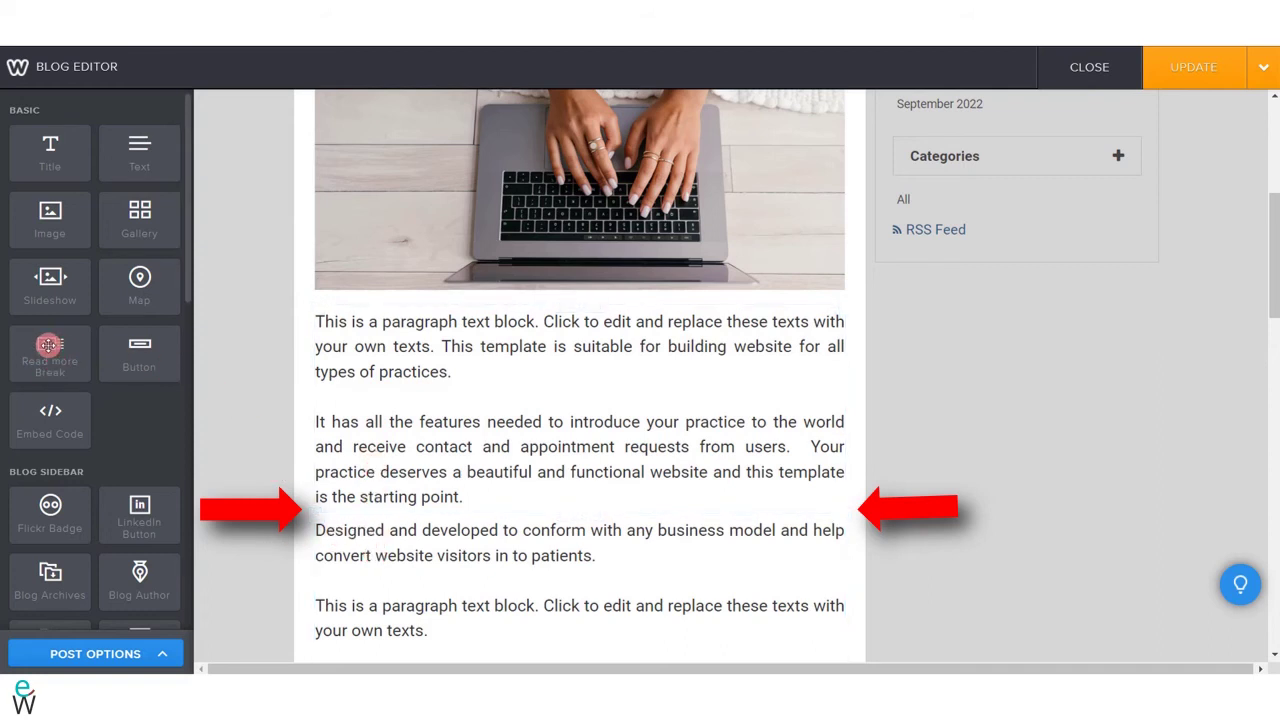
Insert a Read More Break between the two text blocks and check which content falls below it
{"action": "left_click_drag", "start_coordinate": [49, 345], "coordinate": [423, 517]}
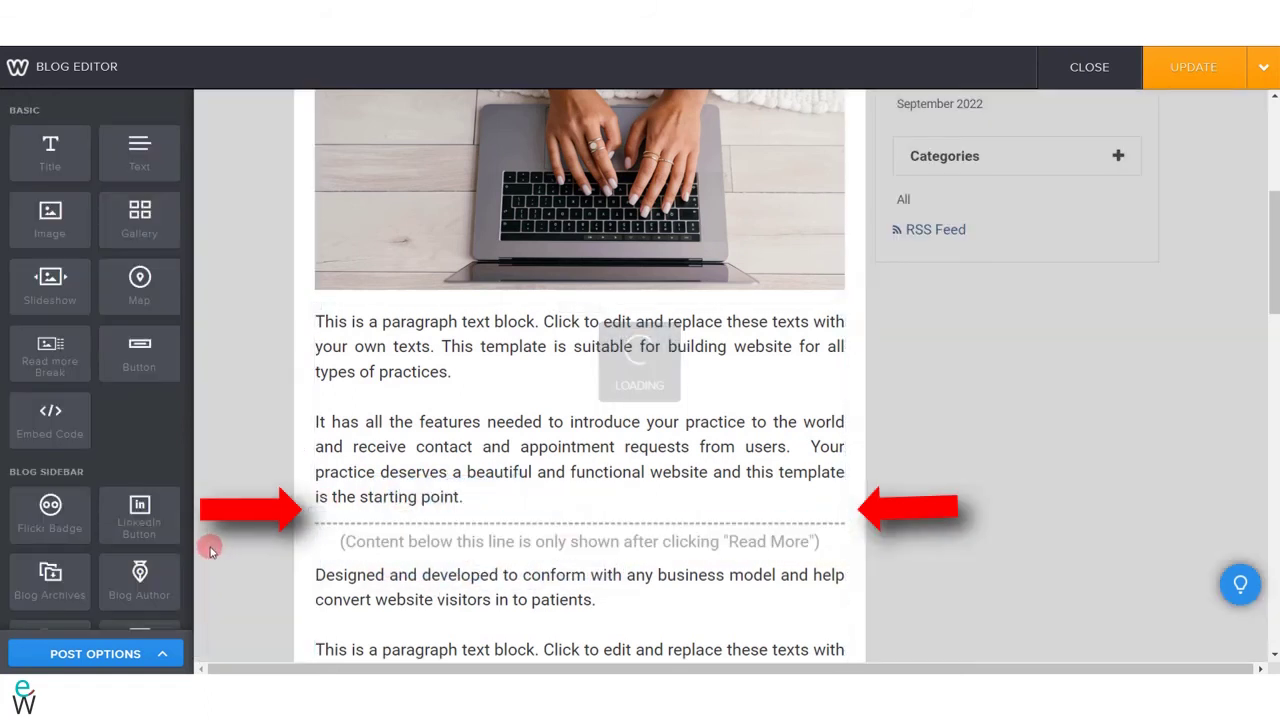
{"action": "scroll", "coordinate": [212, 545], "scroll_direction": "down", "scroll_amount": 1}
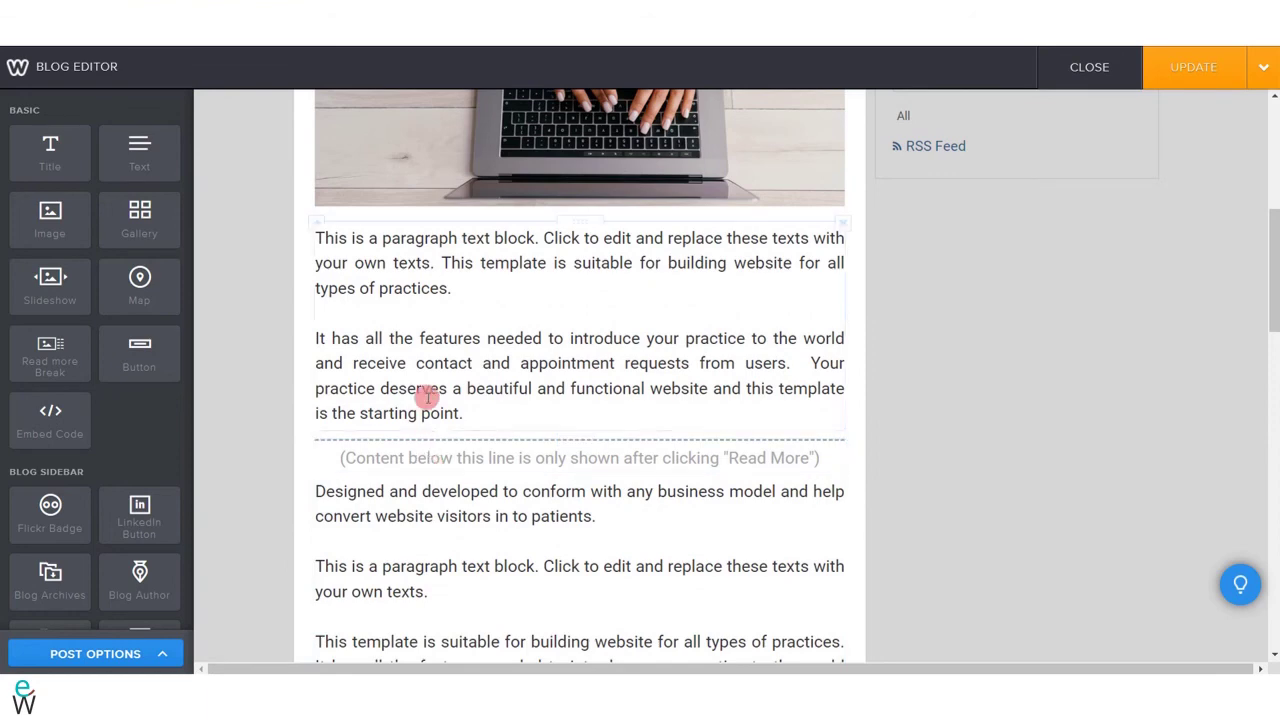
{"action": "scroll", "coordinate": [443, 366], "scroll_direction": "down", "scroll_amount": 3}
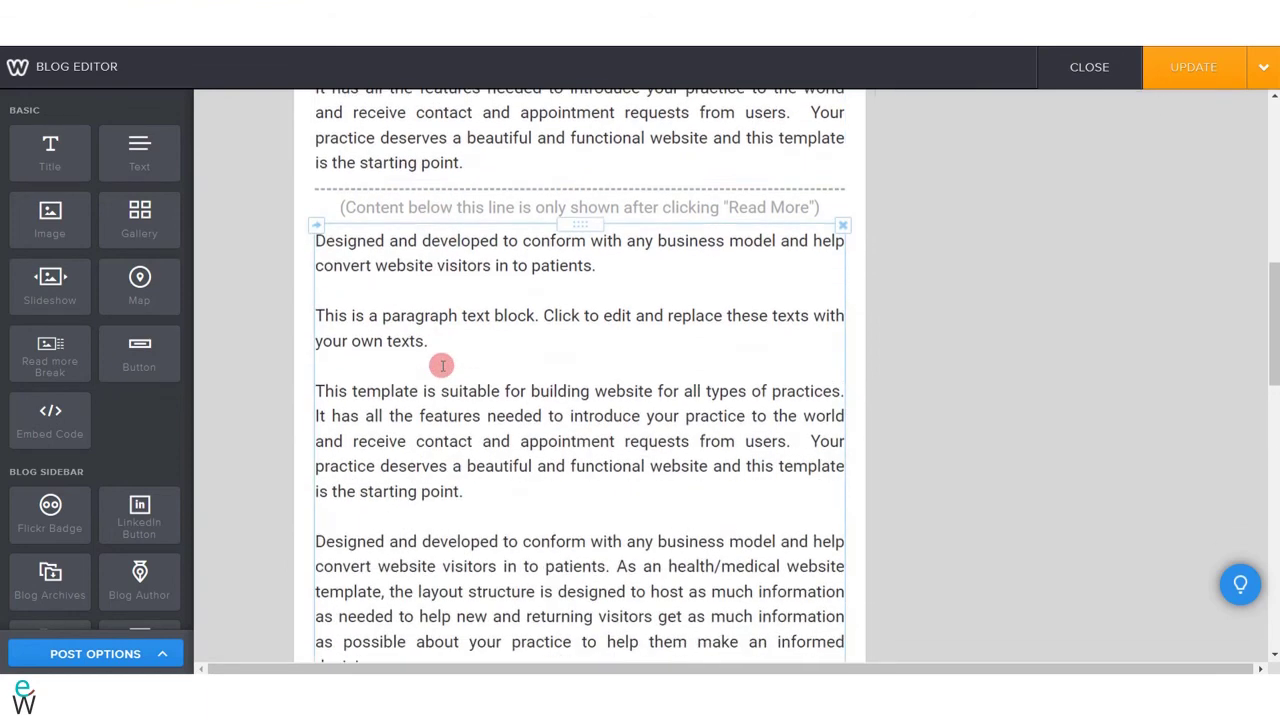
{"action": "scroll", "coordinate": [443, 366], "scroll_direction": "up", "scroll_amount": 2}
{"action": "scroll", "coordinate": [443, 366], "scroll_direction": "up", "scroll_amount": 1}
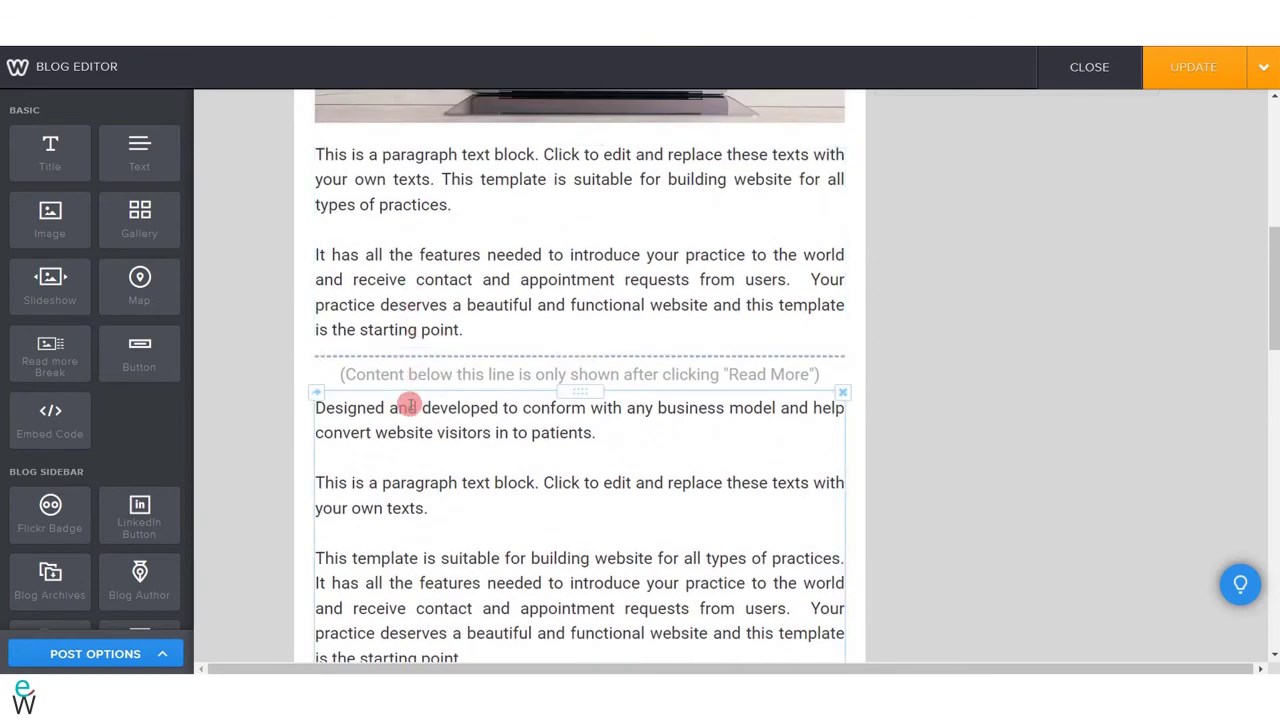
Update the post and check how its summary is displayed on the blog page in the editor
{"action": "left_click", "coordinate": [1186, 81]}
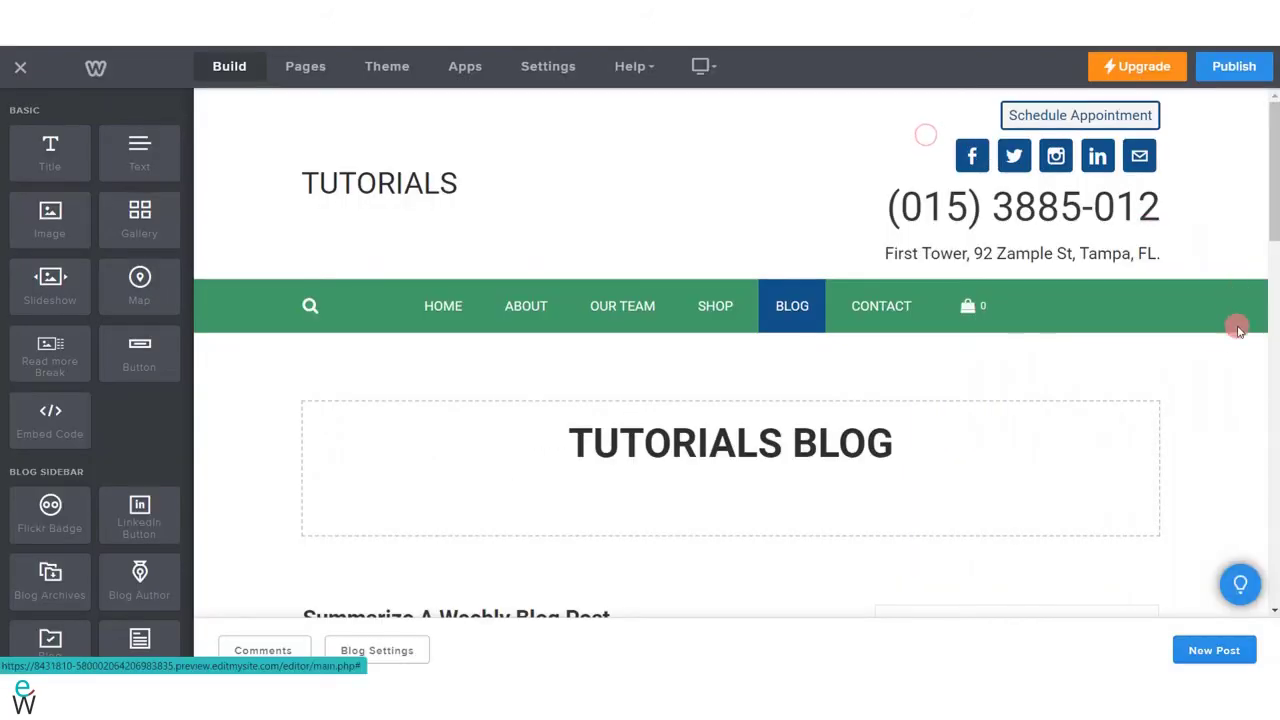
{"action": "scroll", "coordinate": [1207, 324], "scroll_direction": "down", "scroll_amount": 2}
{"action": "scroll", "coordinate": [1207, 324], "scroll_direction": "down", "scroll_amount": 6}
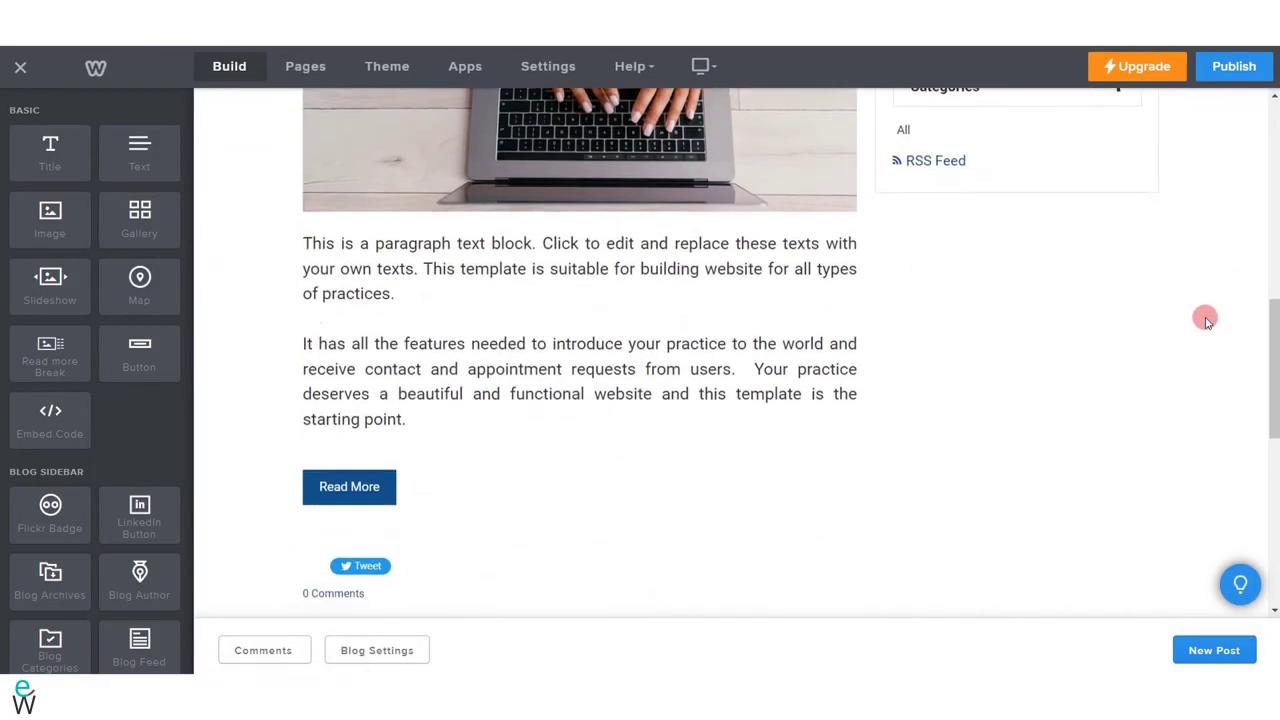
{"action": "scroll", "coordinate": [500, 400], "scroll_direction": "up", "scroll_amount": 6}
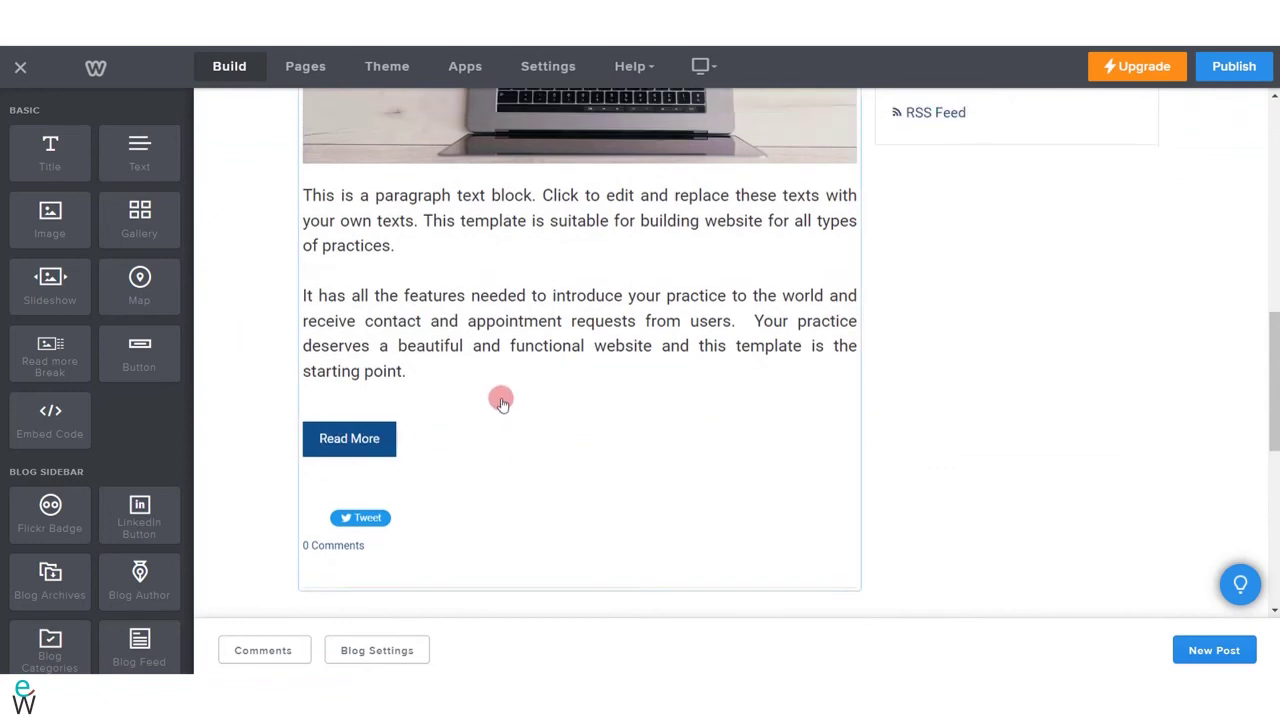
{"action": "scroll", "coordinate": [516, 390], "scroll_direction": "down", "scroll_amount": 2}
{"action": "scroll", "coordinate": [516, 390], "scroll_direction": "down", "scroll_amount": 5}
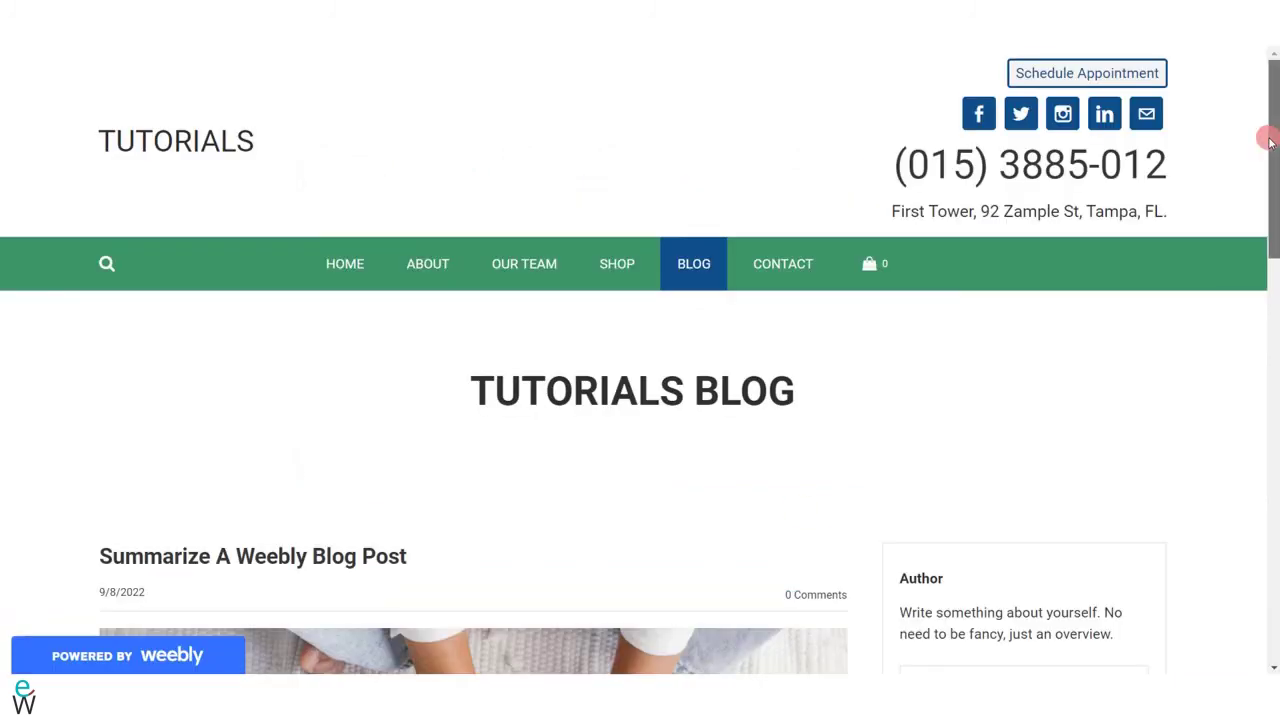
View the summarized post on the live blog page and open its full version through its Read More link
{"action": "left_click_drag", "start_coordinate": [1269, 134], "coordinate": [1202, 403]}
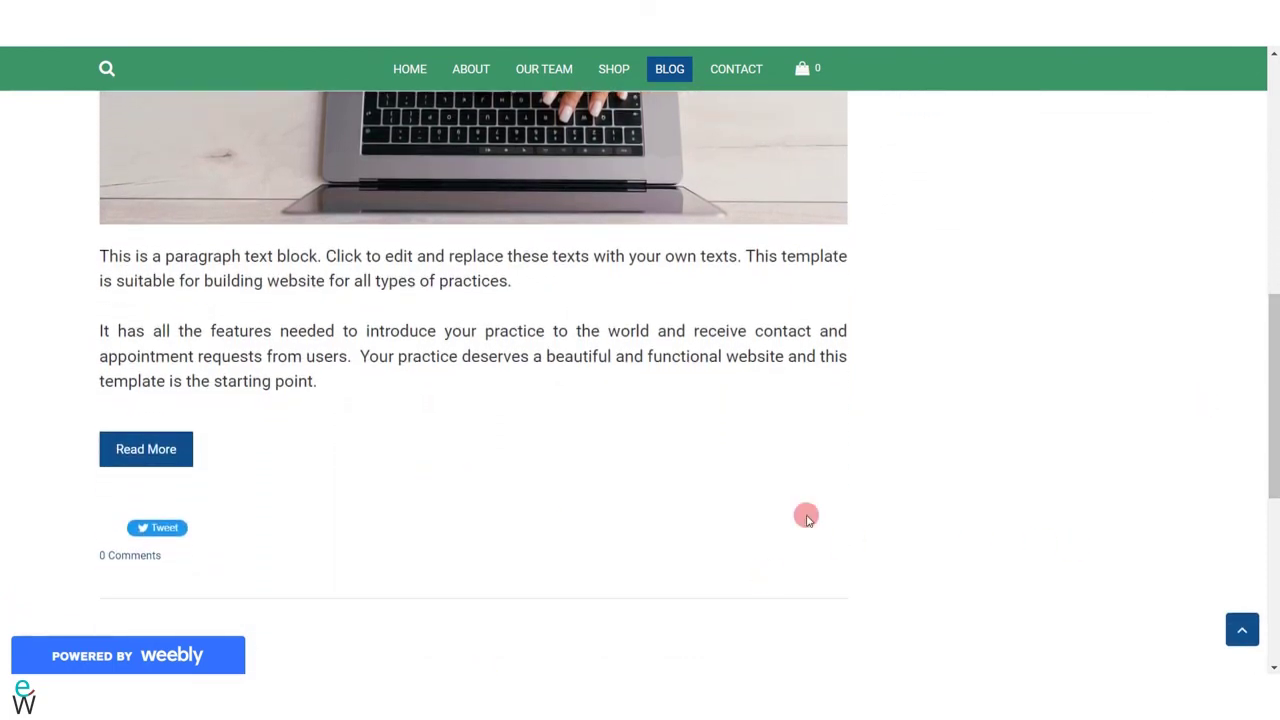
{"action": "left_click", "coordinate": [140, 459]}
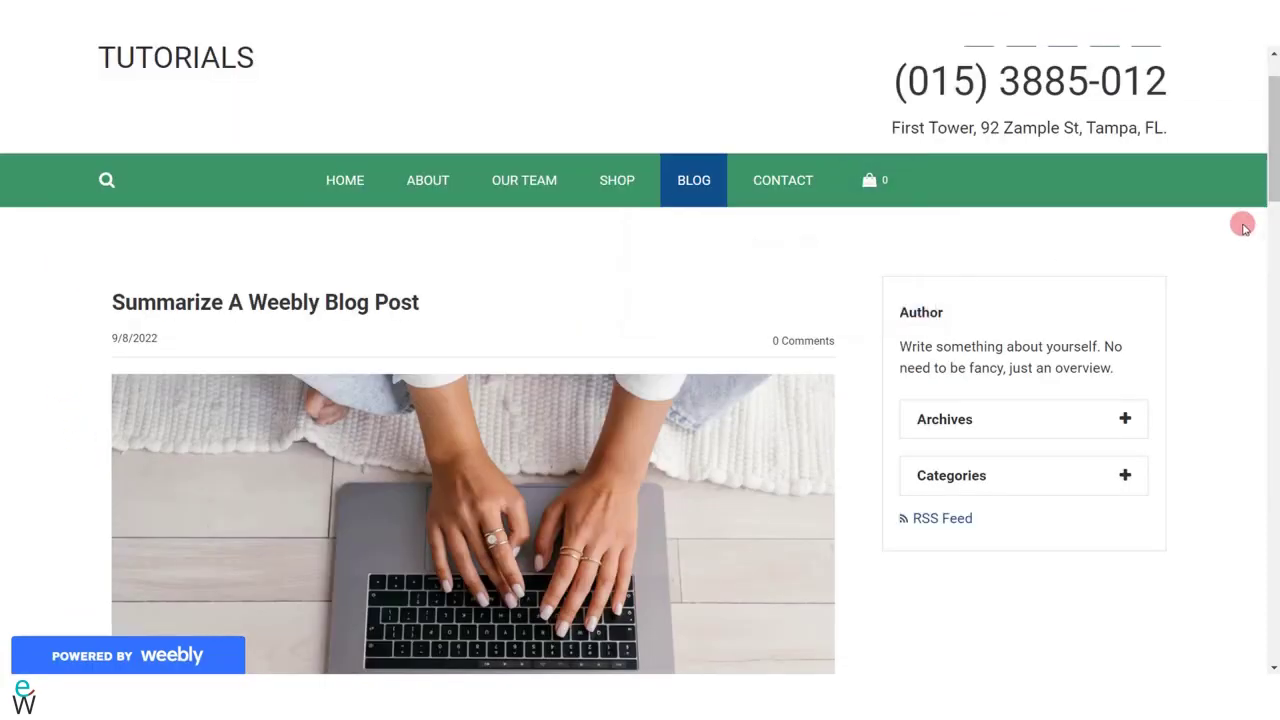
{"action": "mouse_move", "coordinate": [1256, 163]}
{"action": "left_mouse_down"}
{"action": "mouse_move", "coordinate": [1271, 160]}
{"action": "mouse_move", "coordinate": [1268, 378]}
{"action": "mouse_move", "coordinate": [1268, 165]}
{"action": "left_mouse_up"}
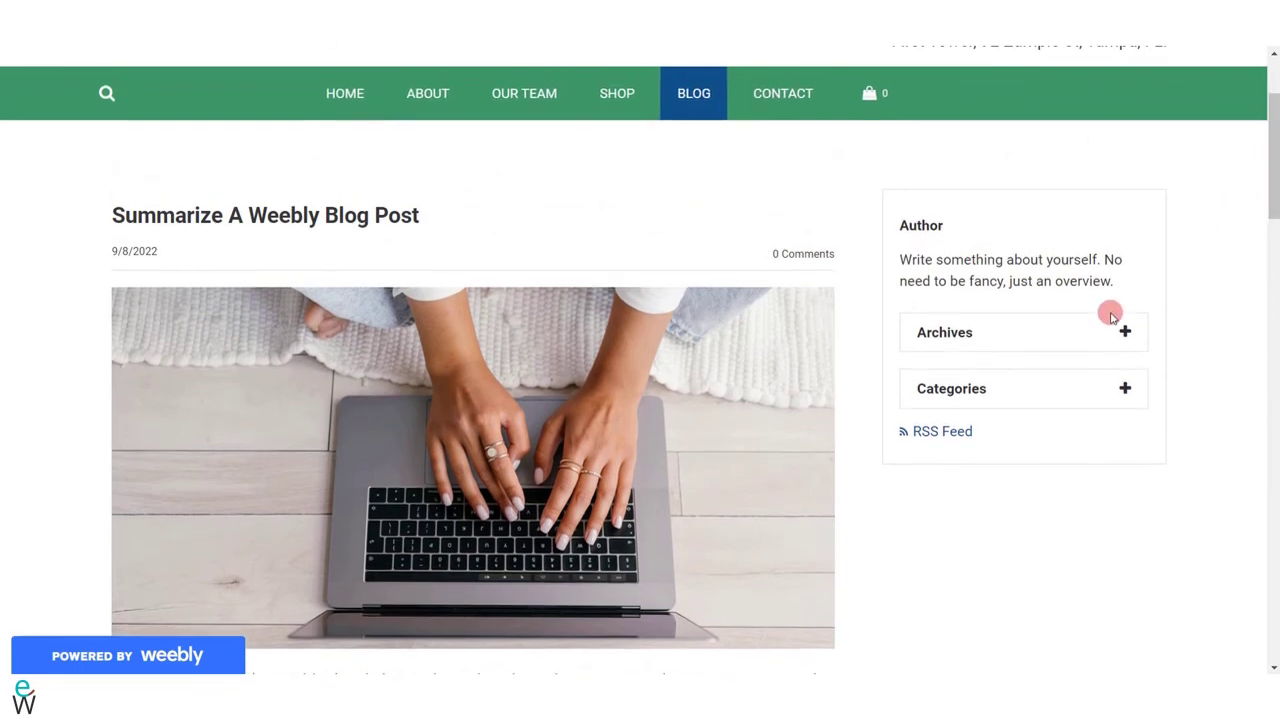